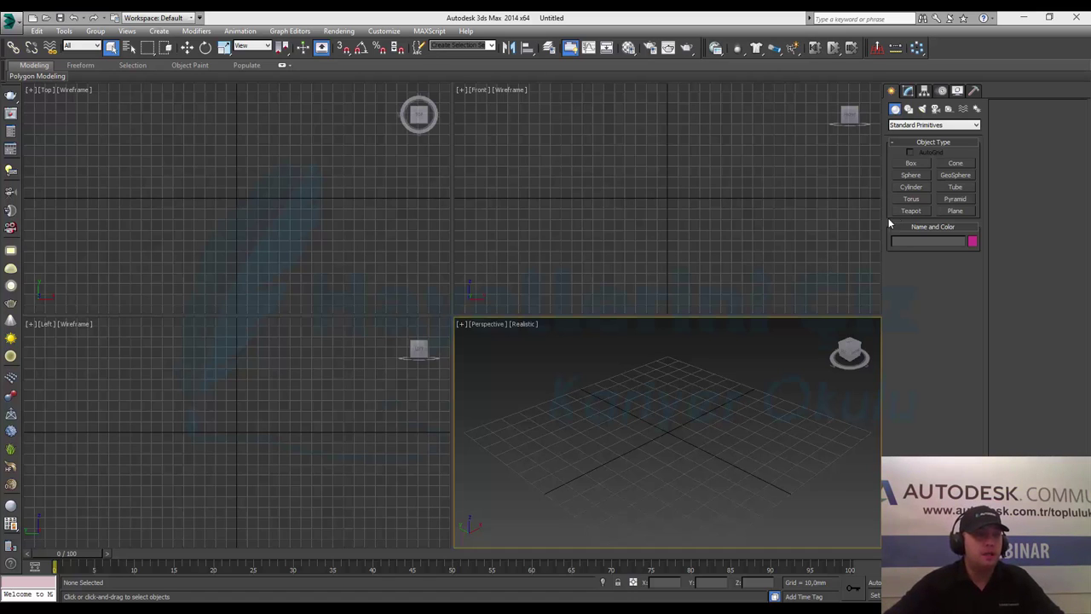
Step: Draw a box primitive about 79 by 80 mm at the grid centre in the Top viewport
click(910, 168)
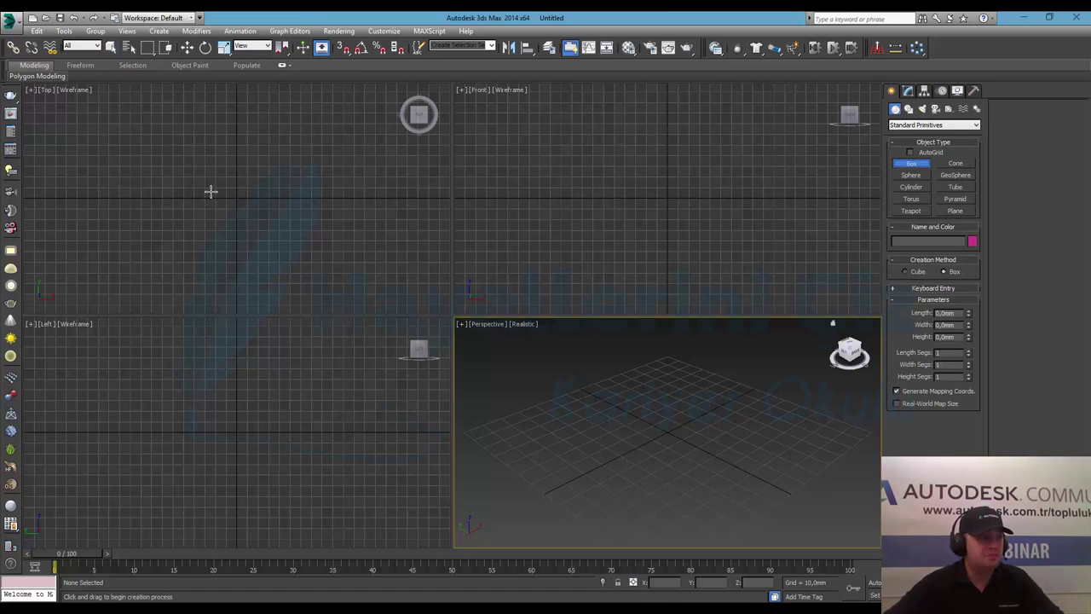
click(195, 159)
drag(270, 233, 281, 245)
click(263, 146)
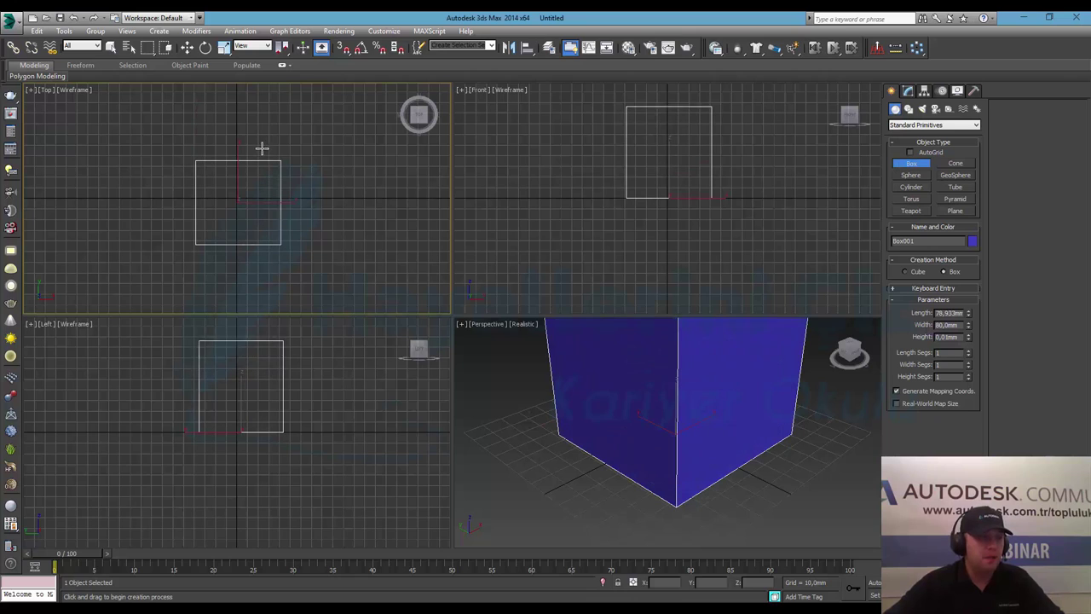
Step: Lower the box height to roughly 62 mm in the Perspective view
click(707, 429)
scroll(688, 473, down, 1)
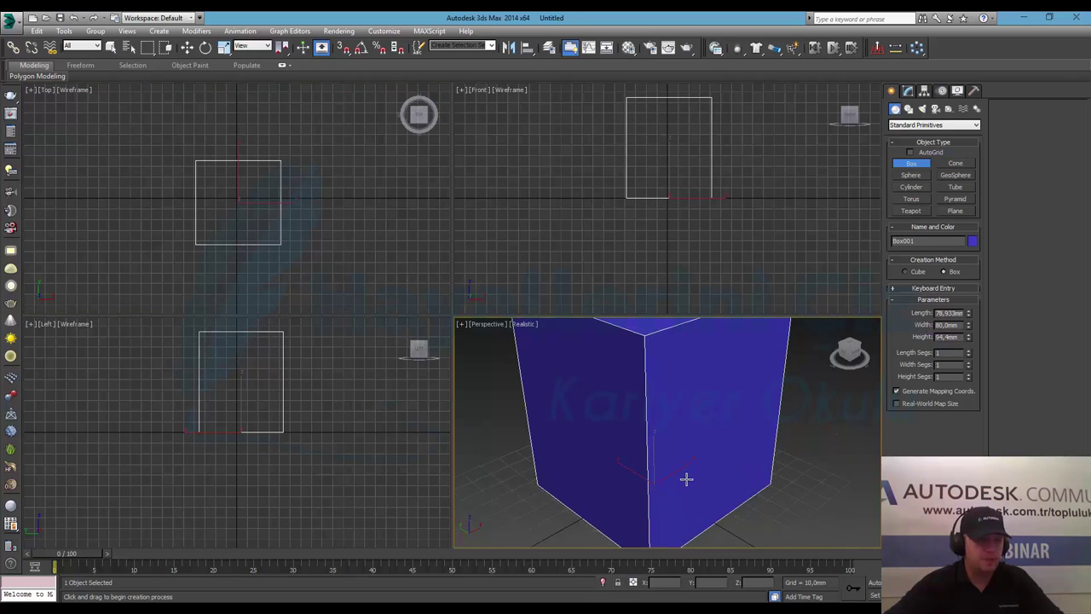
scroll(690, 480, down, 3)
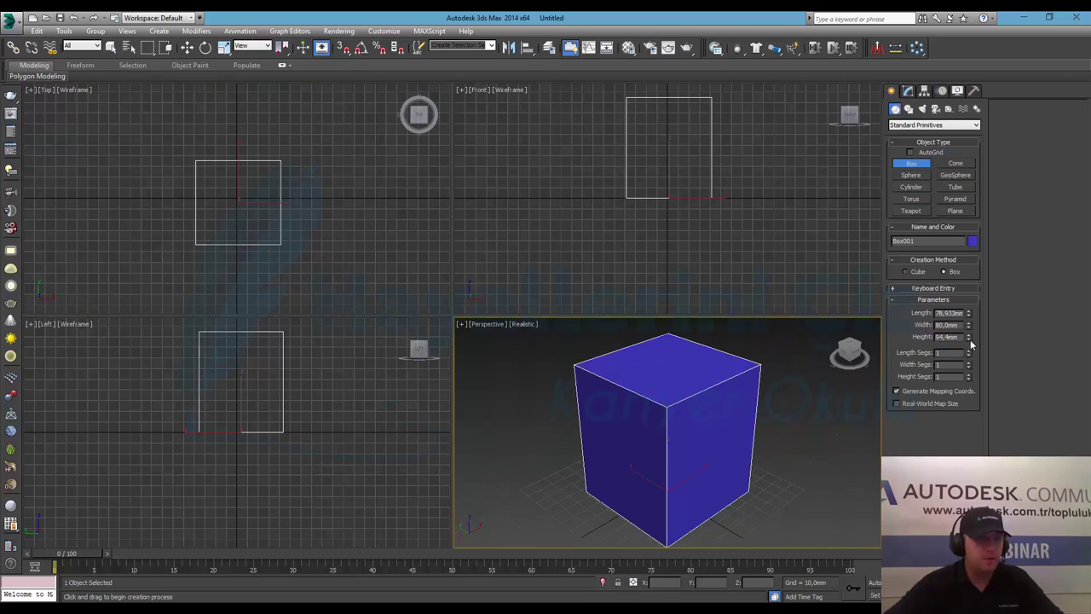
drag(968, 337, 969, 363)
scroll(795, 468, up, 1)
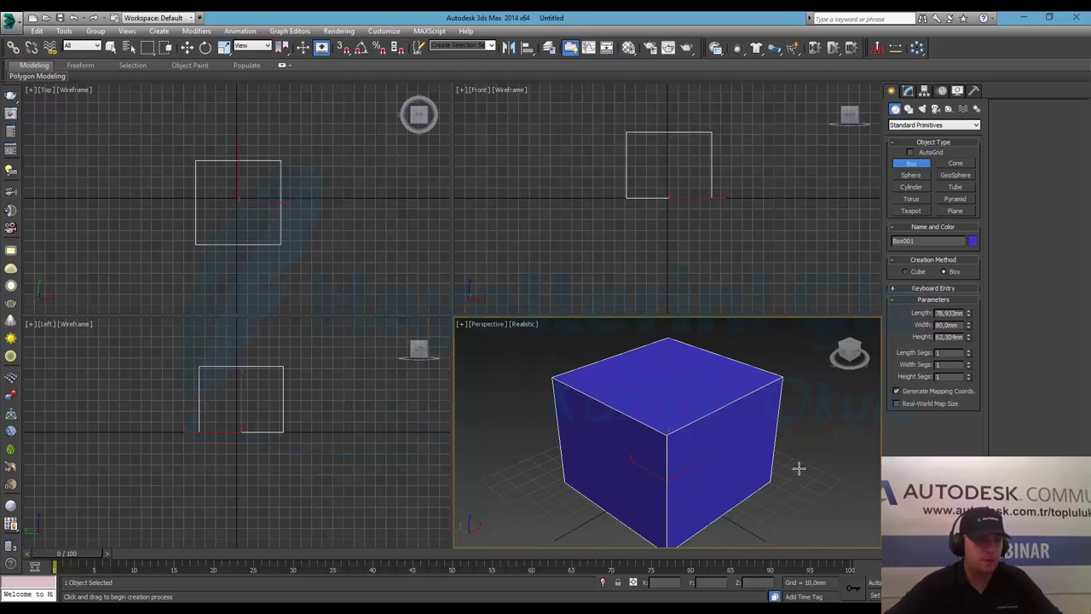
Step: Orbit and pan the Perspective view to see the box from another angle
click(187, 47)
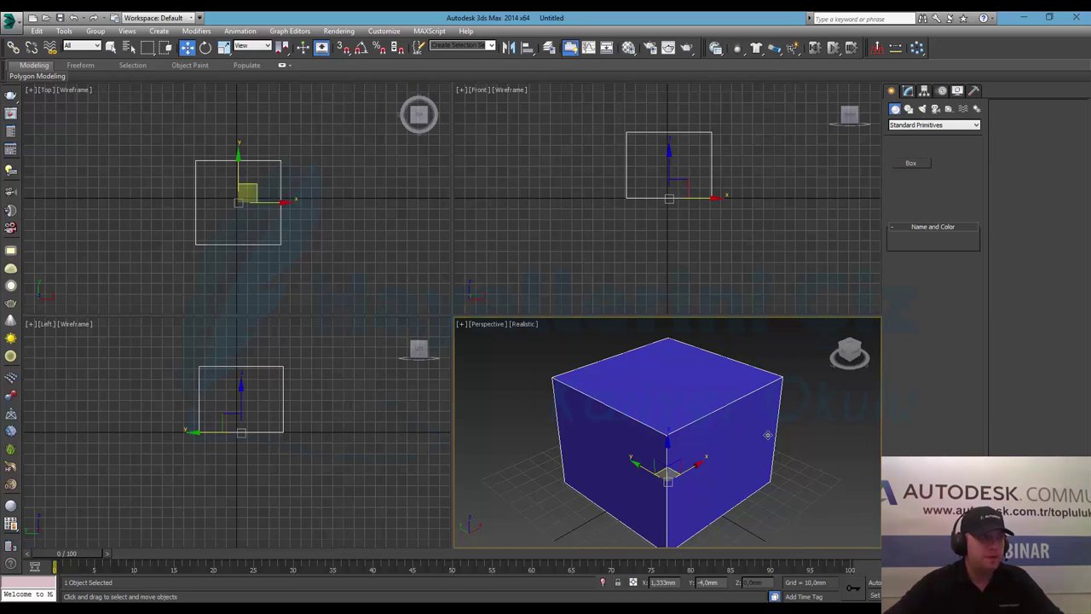
mouse_move(733, 494)
alt+middle_down()
mouse_move(569, 485)
mouse_move(623, 469)
mouse_move(682, 483)
alt+middle_up()
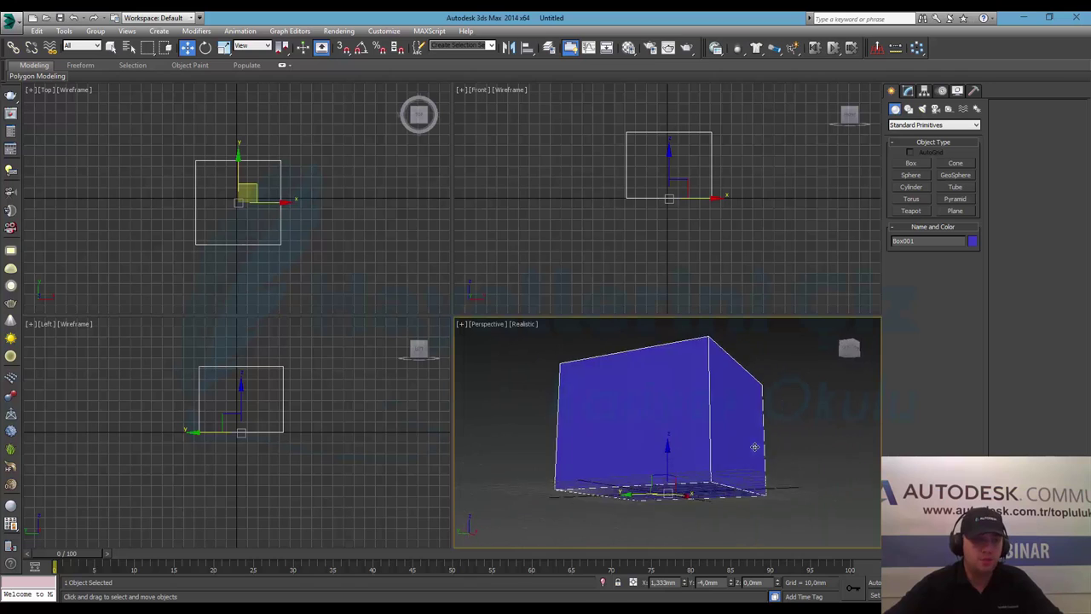
mouse_move(682, 482)
alt+middle_down()
mouse_move(657, 460)
mouse_move(743, 487)
alt+middle_up()
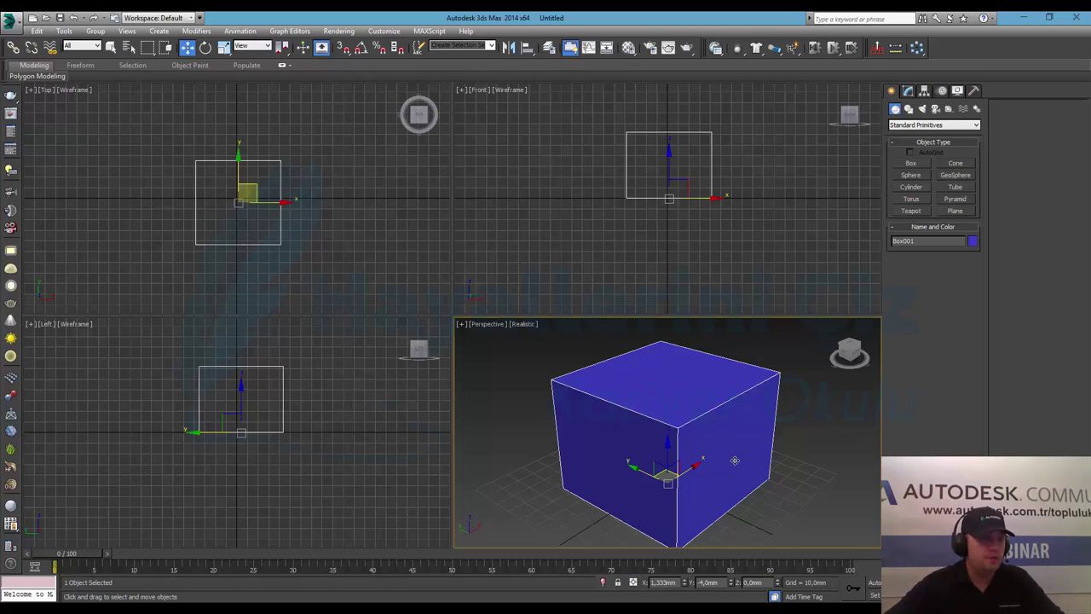
middle_drag(733, 456, 723, 449)
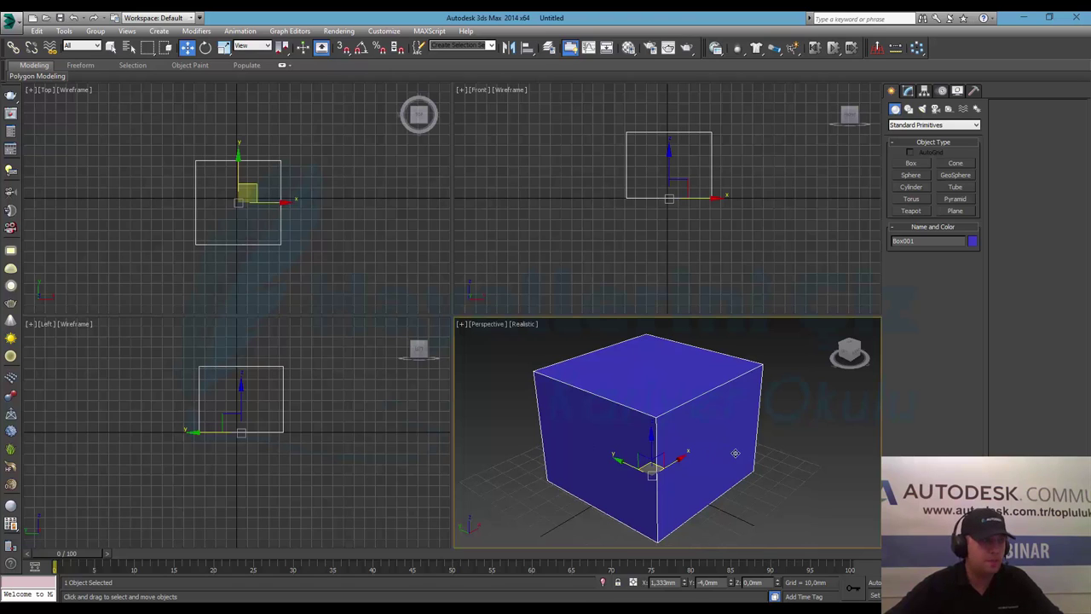
Step: Convert the box to an Editable Poly and select its top face
right_click(649, 392)
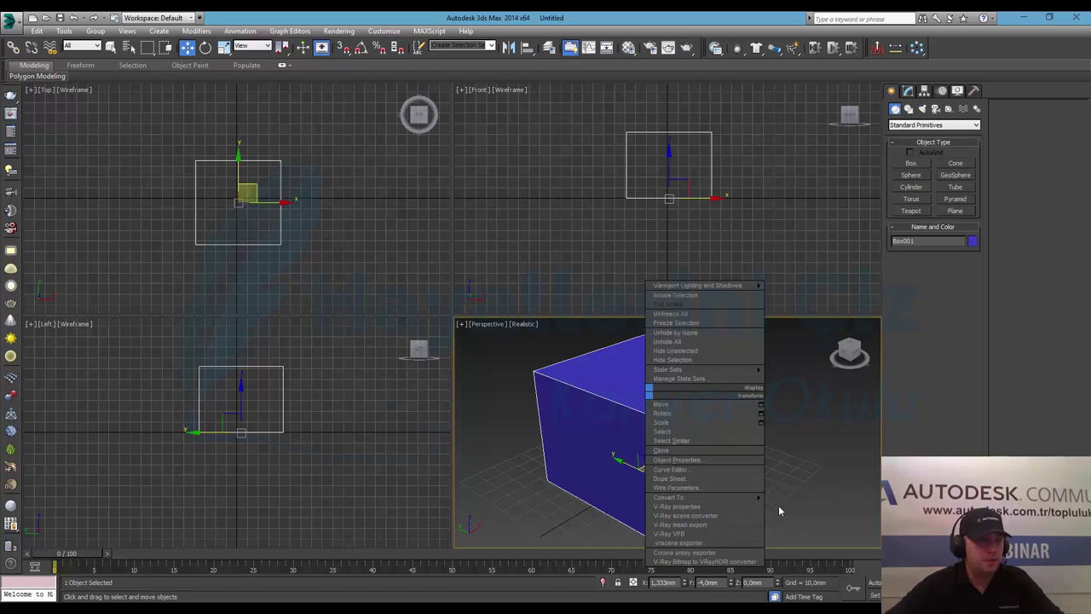
mouse_move(669, 497)
click(804, 506)
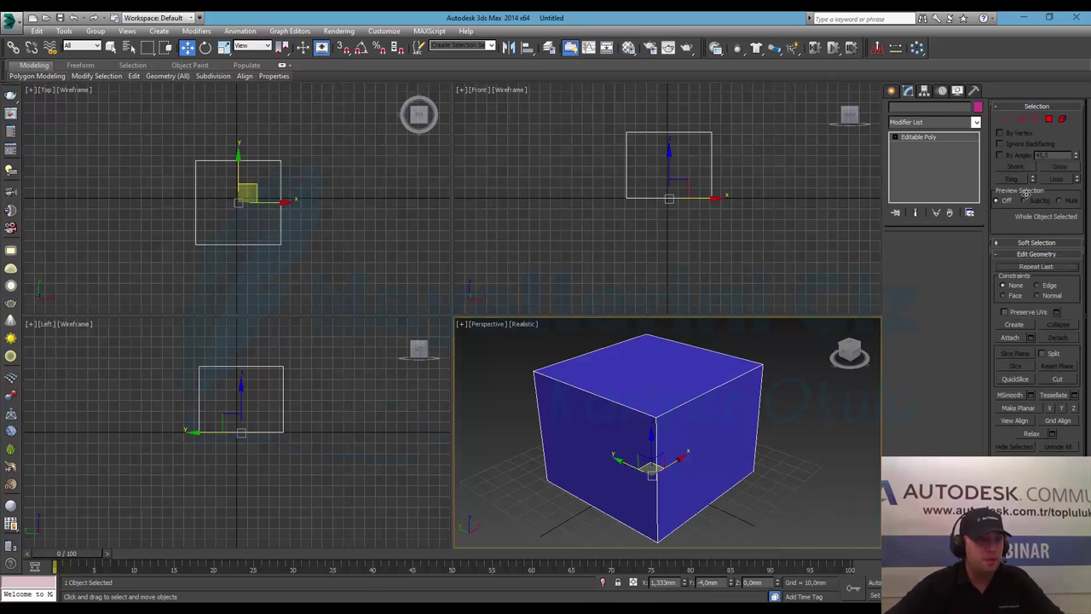
click(945, 251)
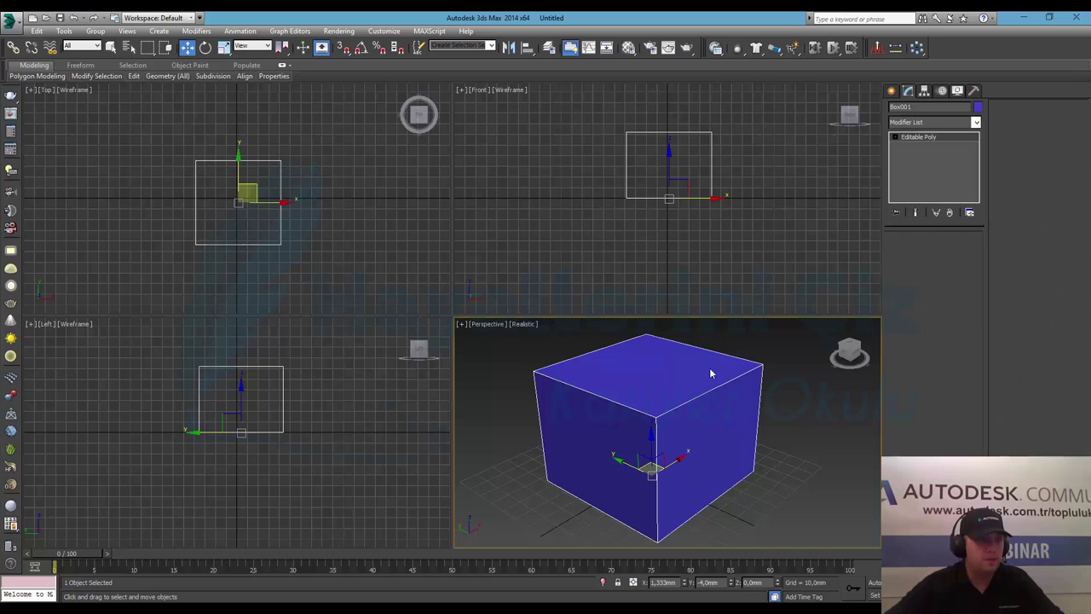
click(637, 394)
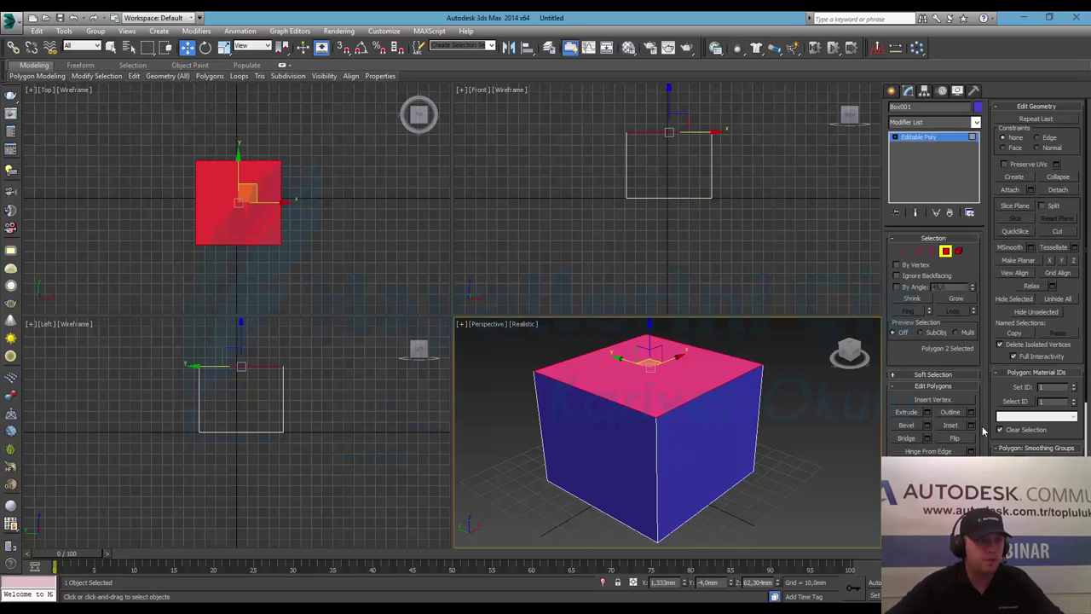
Step: Inset the top face about 5.4 mm and extrude it downward to hollow the box
click(970, 429)
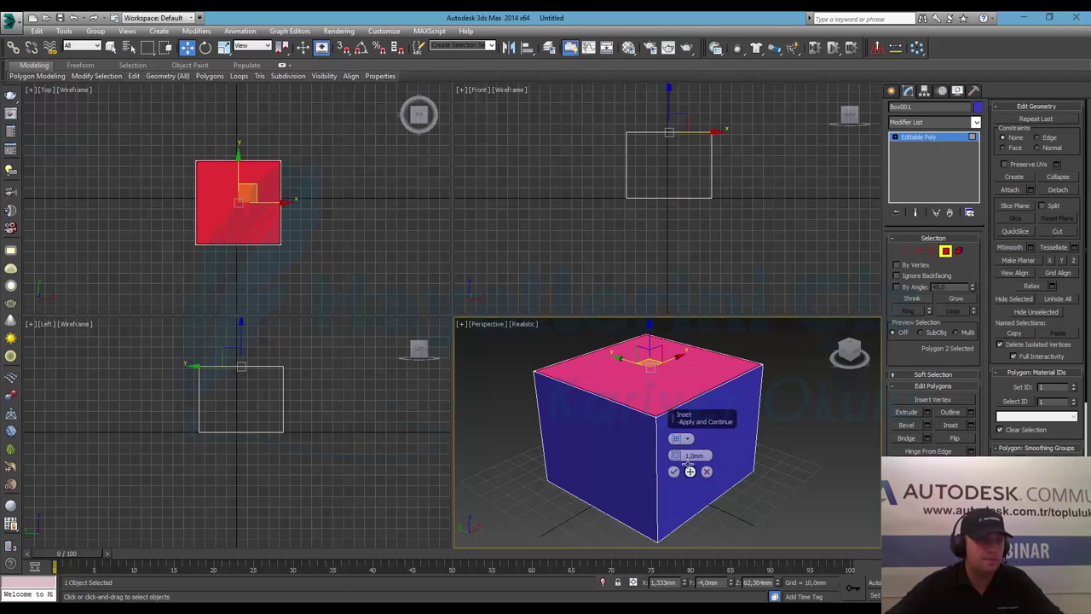
drag(676, 458, 676, 444)
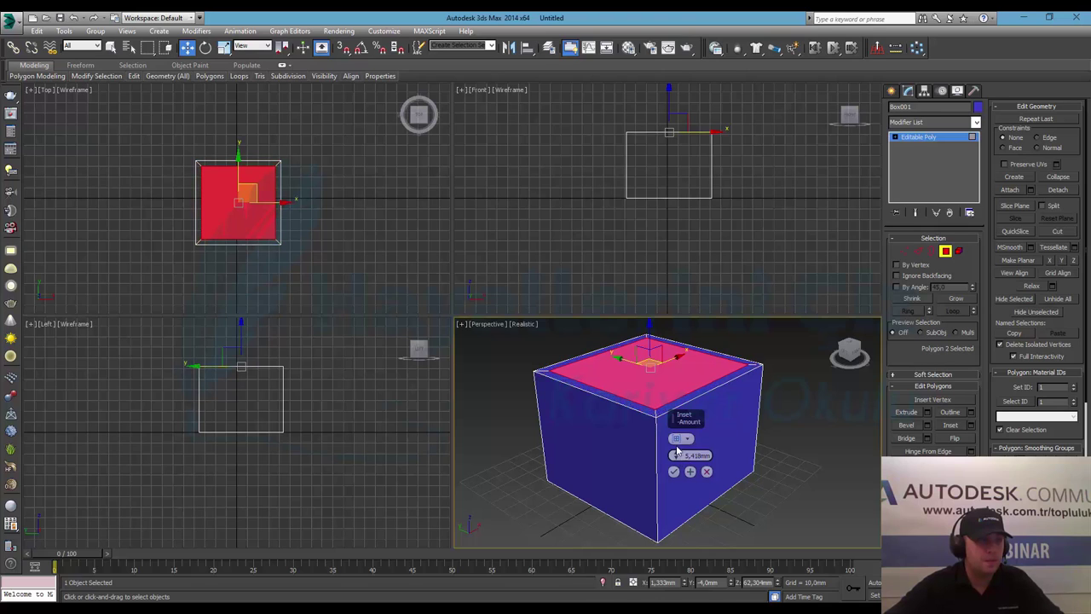
click(674, 472)
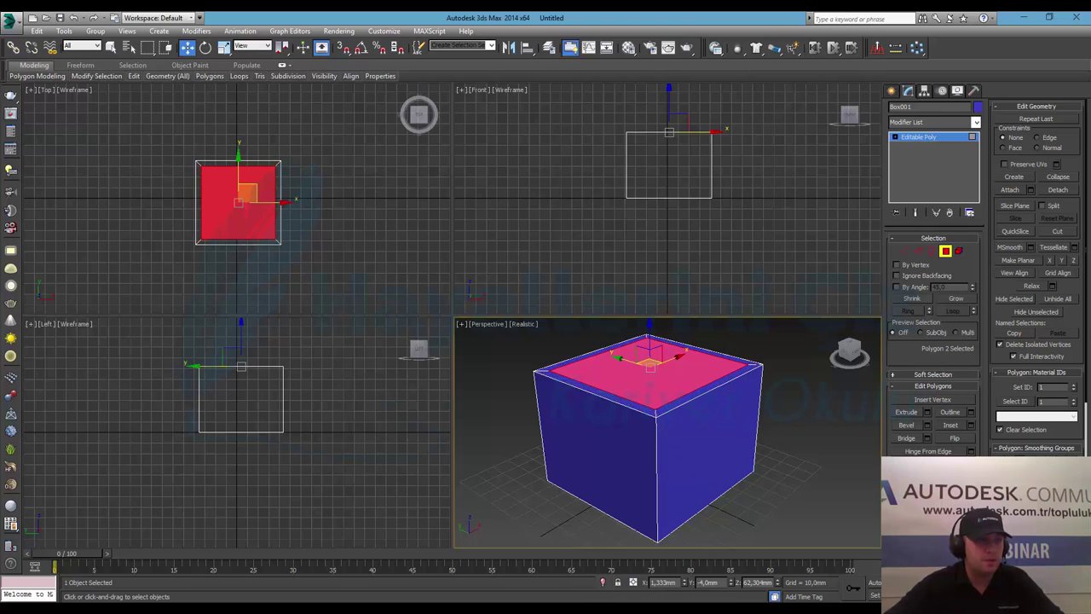
click(927, 412)
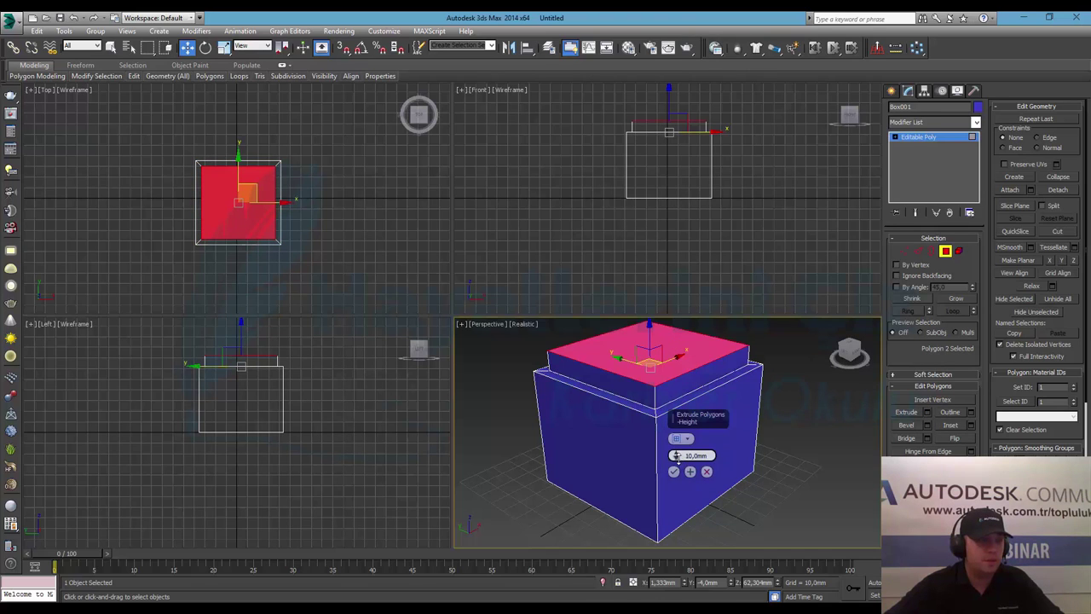
mouse_move(675, 455)
mouse_down()
mouse_move(679, 505)
mouse_move(677, 490)
mouse_up()
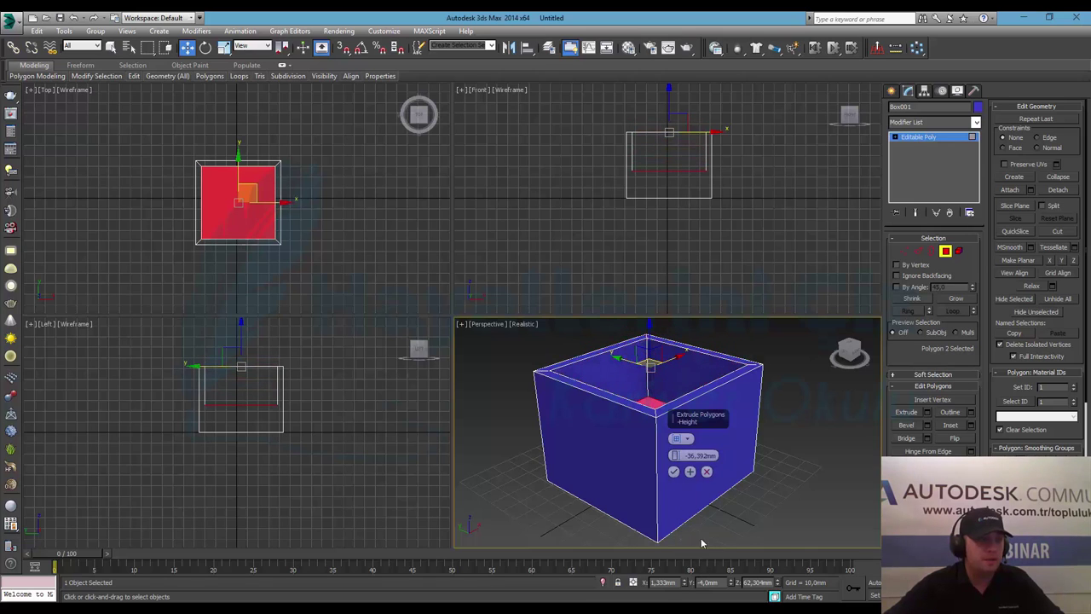
click(674, 471)
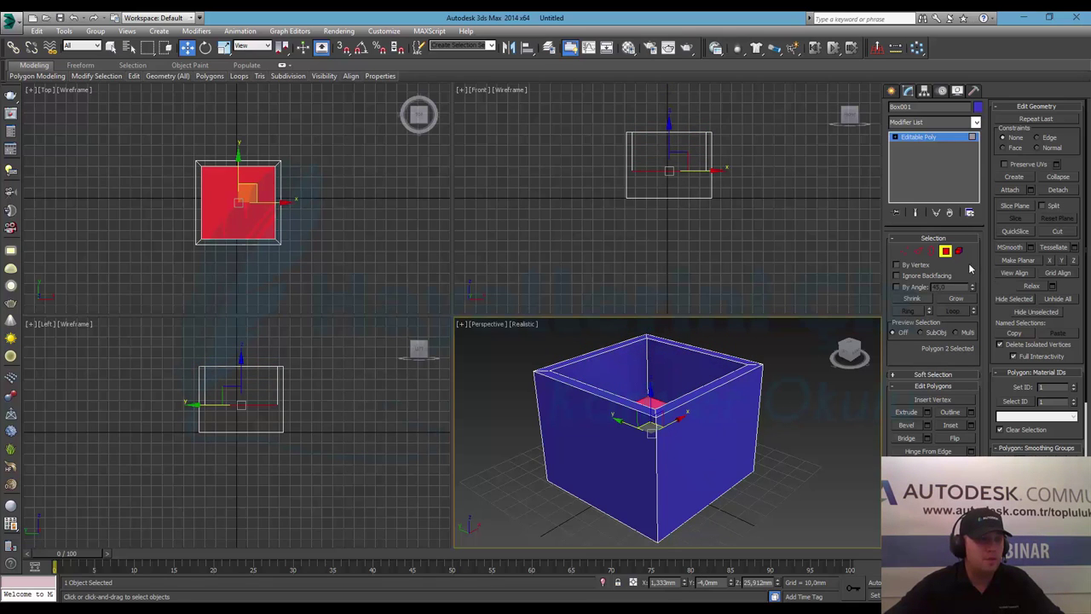
click(944, 252)
Step: Select the box and start an export to the Desktop in 3D Studio (*.3DS) format
click(786, 418)
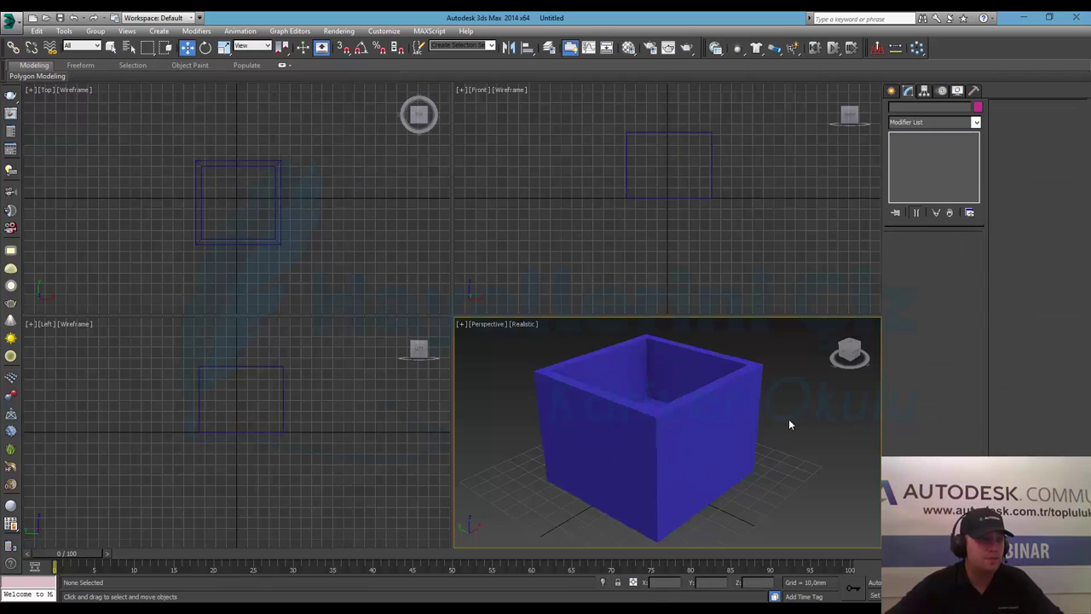
click(707, 435)
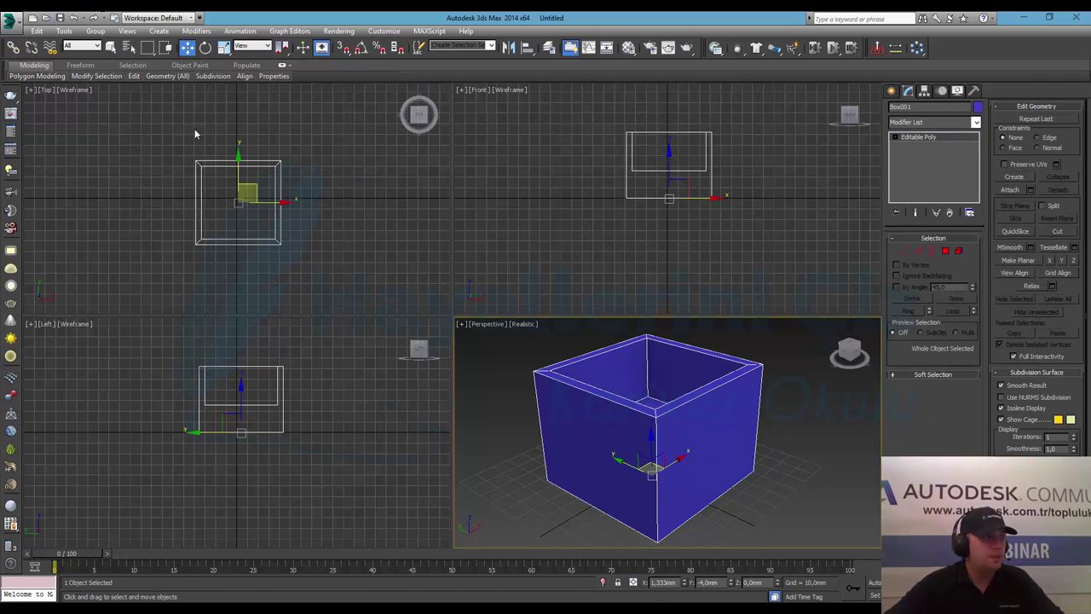
click(10, 21)
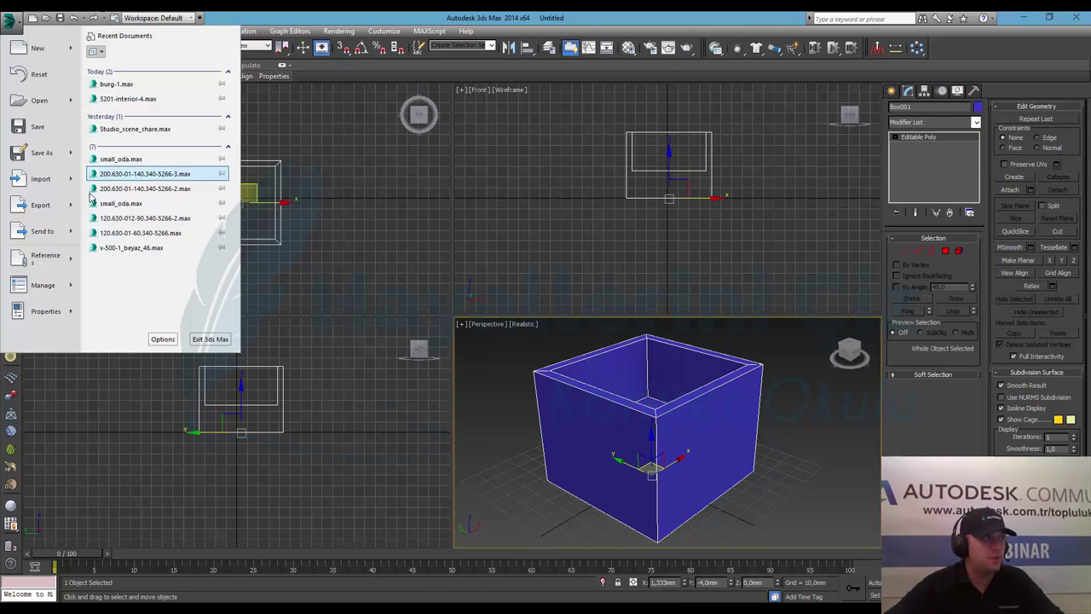
mouse_move(40, 205)
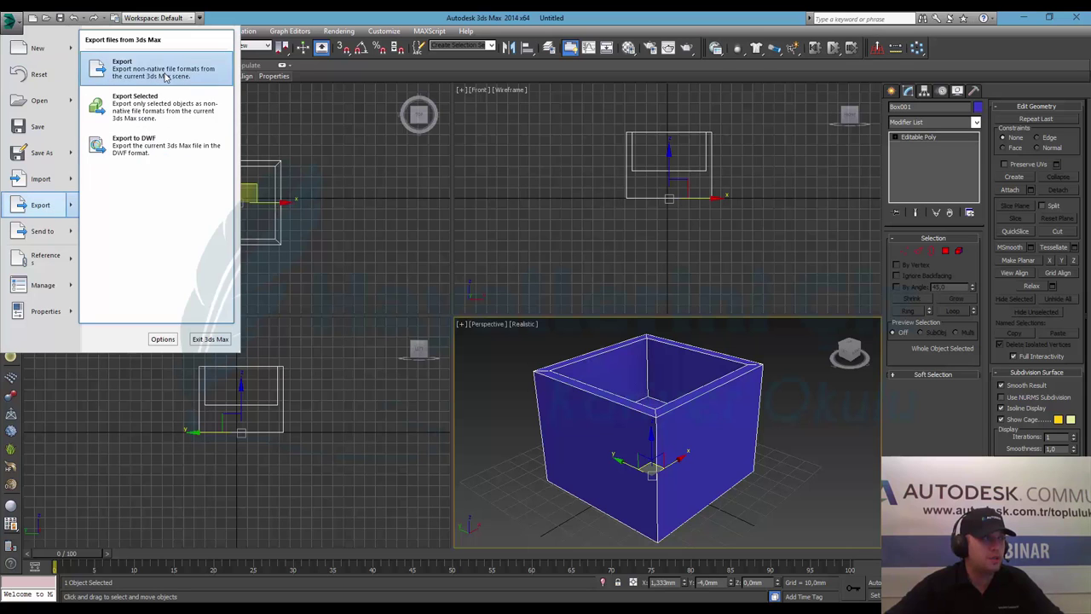
click(165, 76)
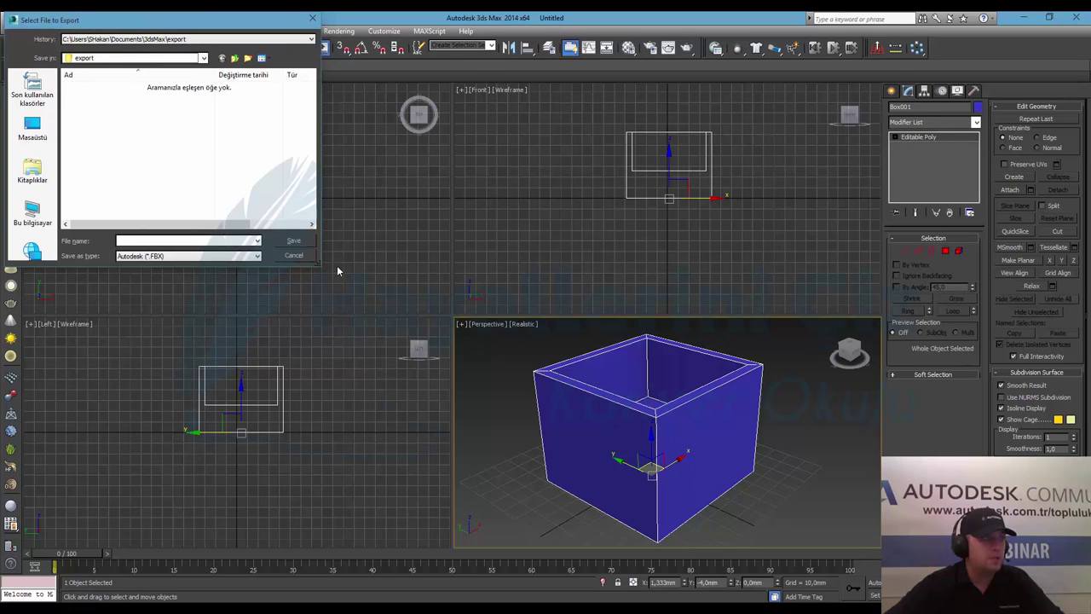
drag(316, 264, 494, 405)
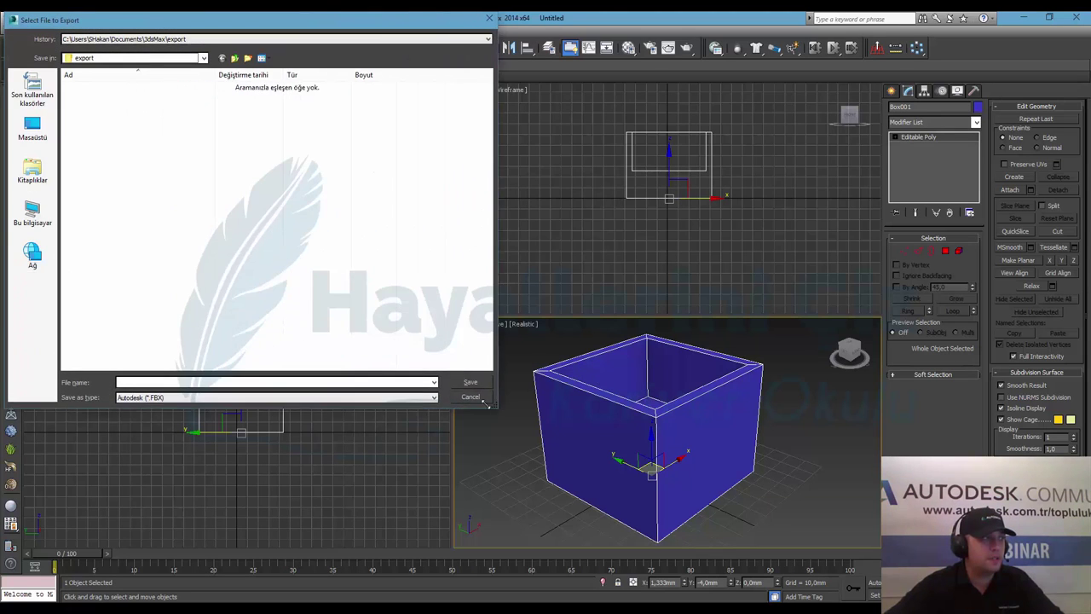
click(32, 128)
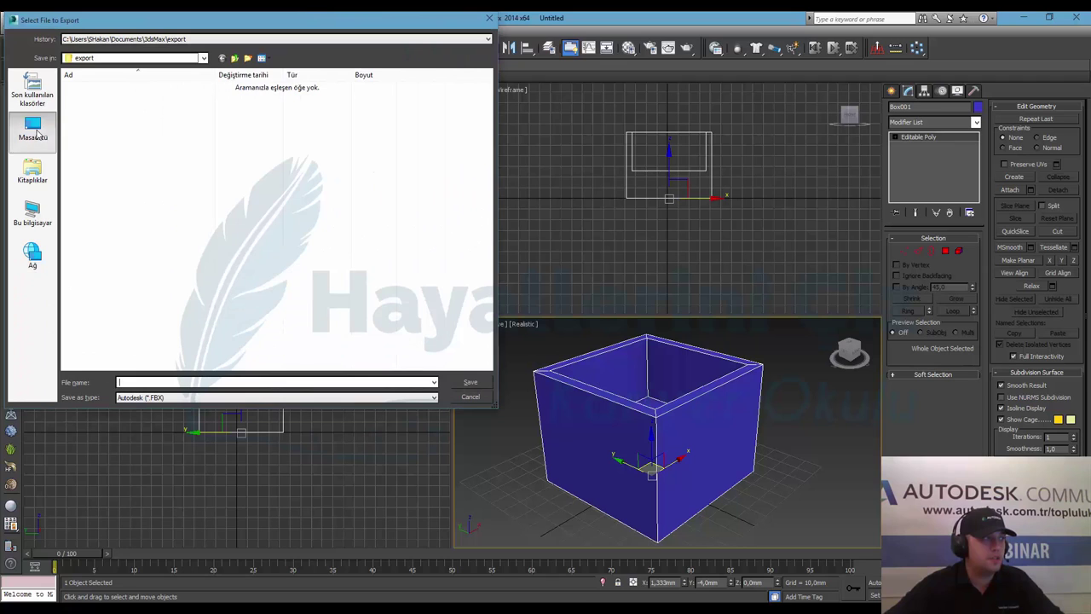
click(256, 397)
click(254, 415)
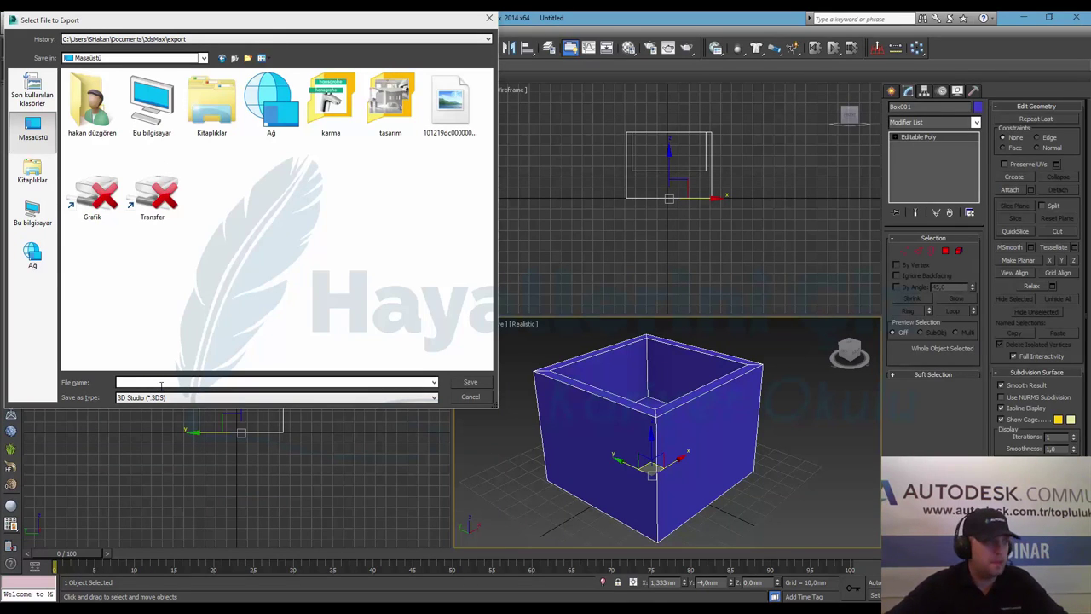
Step: Name the export file kutu, save it, and accept the 3DS export options
click(146, 381)
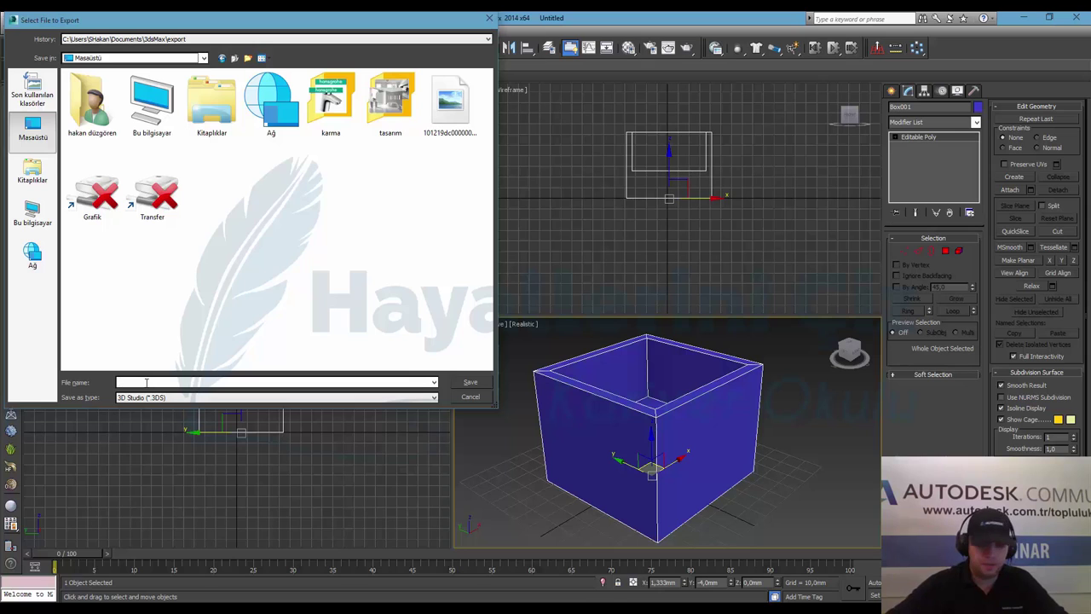
text(kutu)
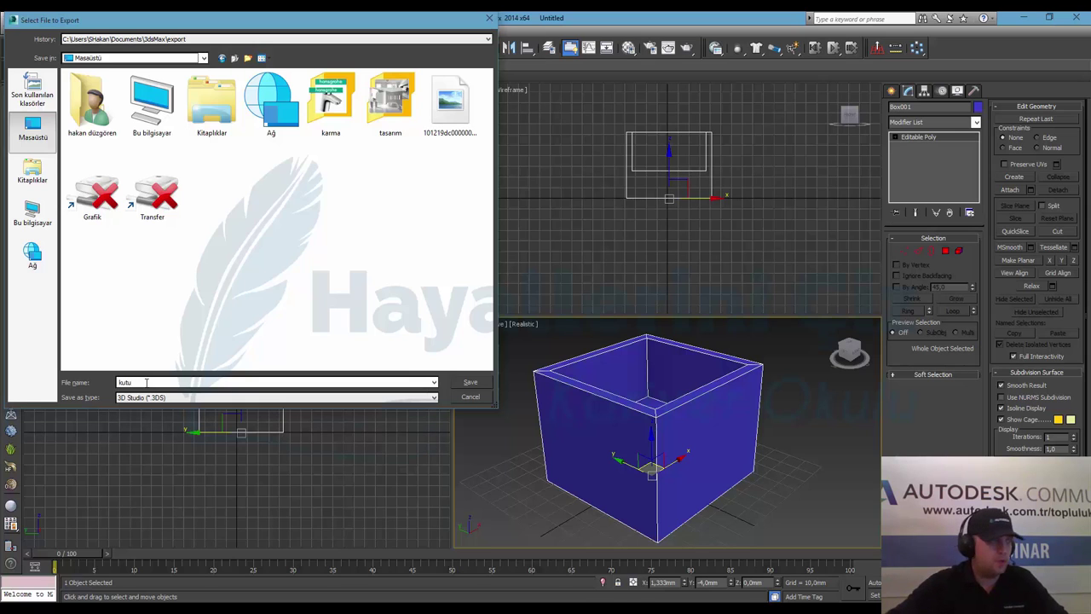
click(479, 383)
click(511, 329)
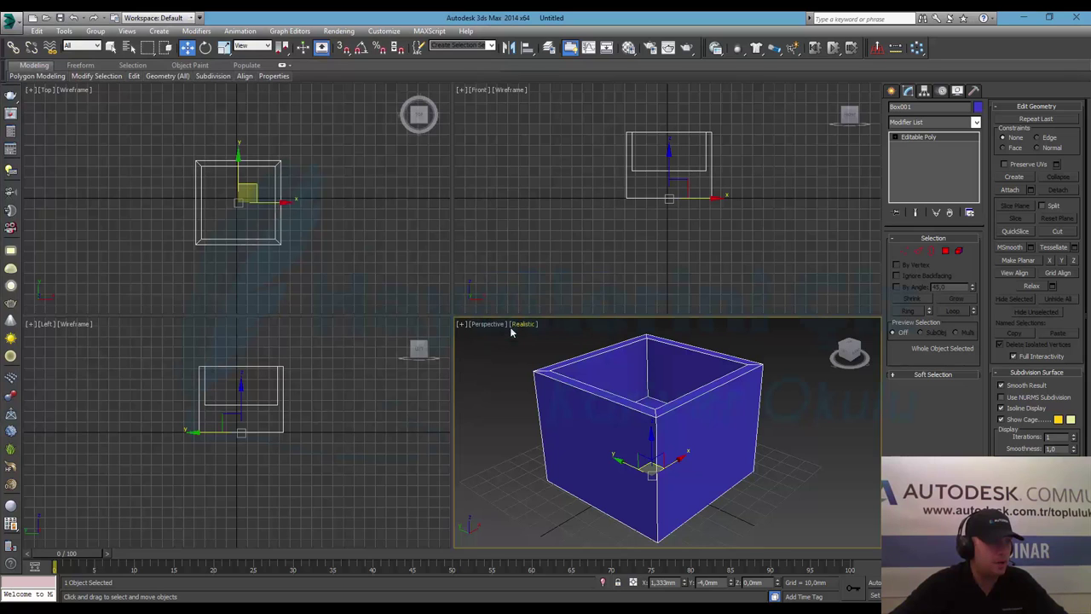
Step: Open the kutu 3DS model from the Desktop in Photoshop
click(1024, 17)
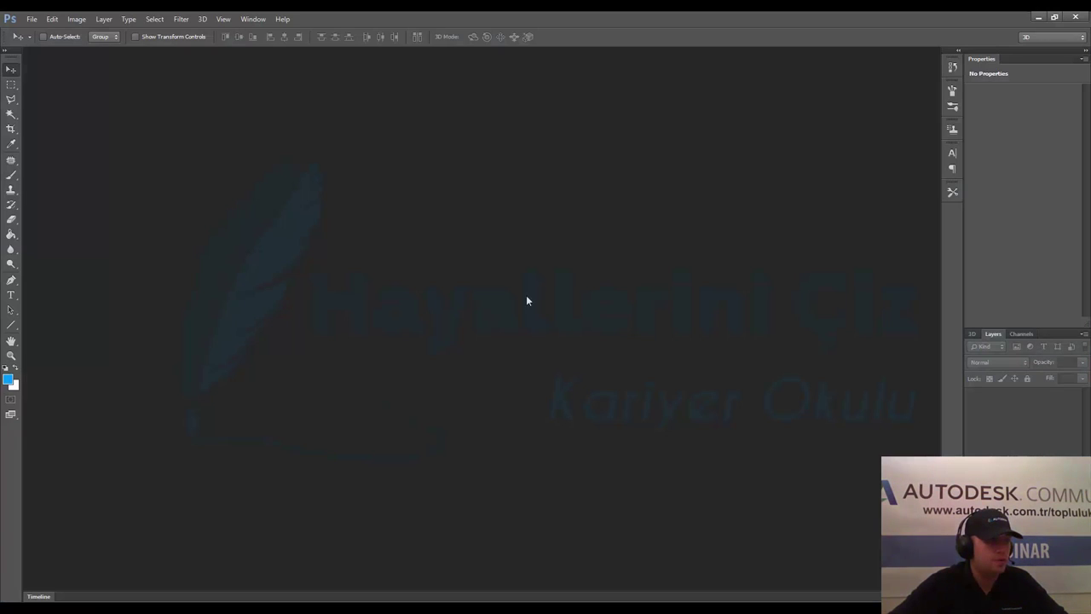
double_click(472, 218)
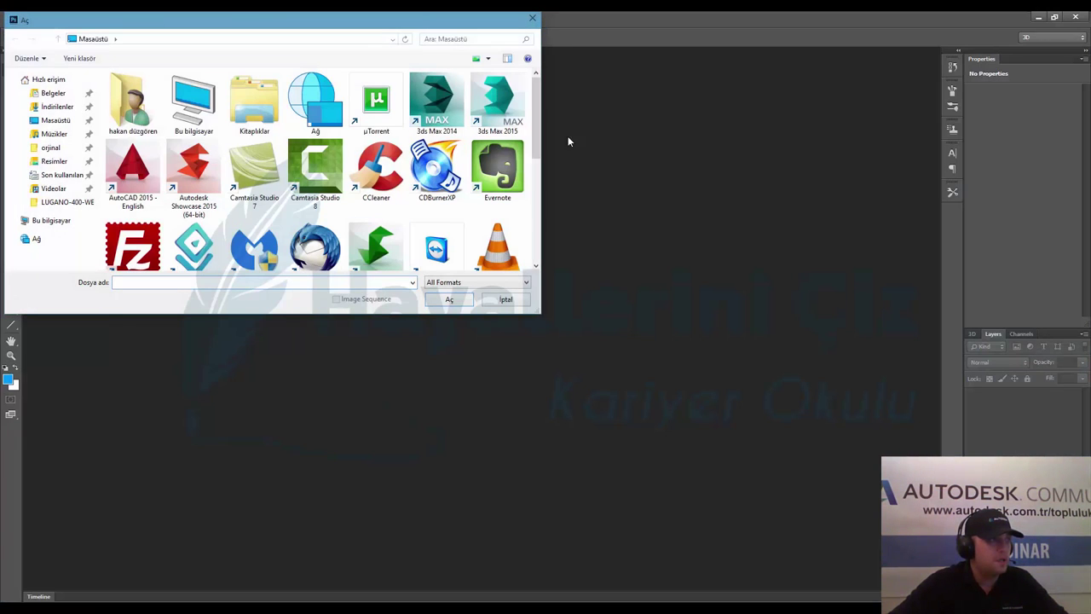
drag(540, 114, 531, 232)
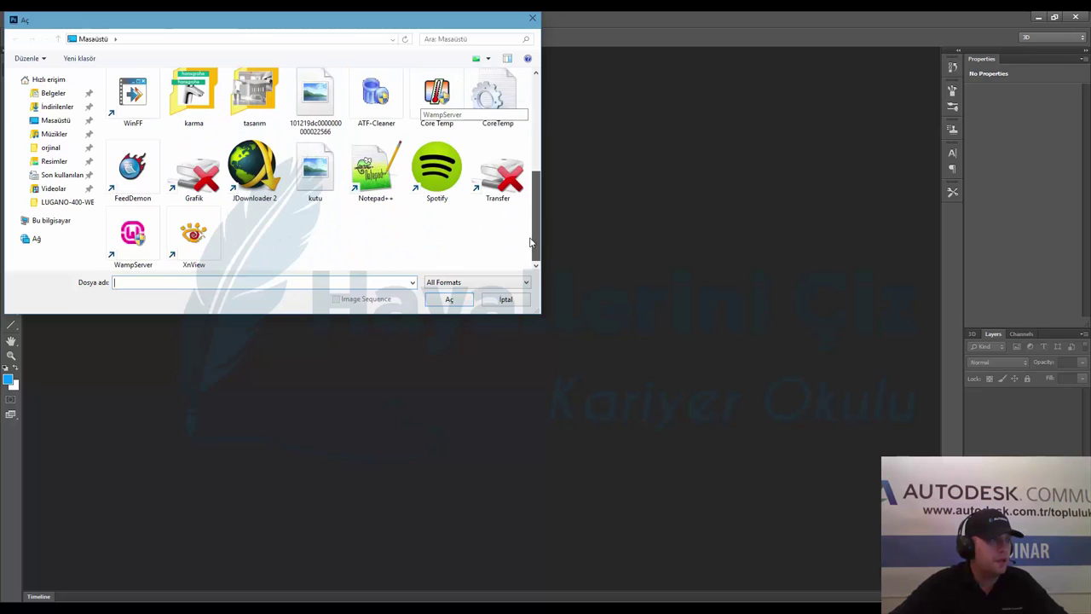
double_click(314, 170)
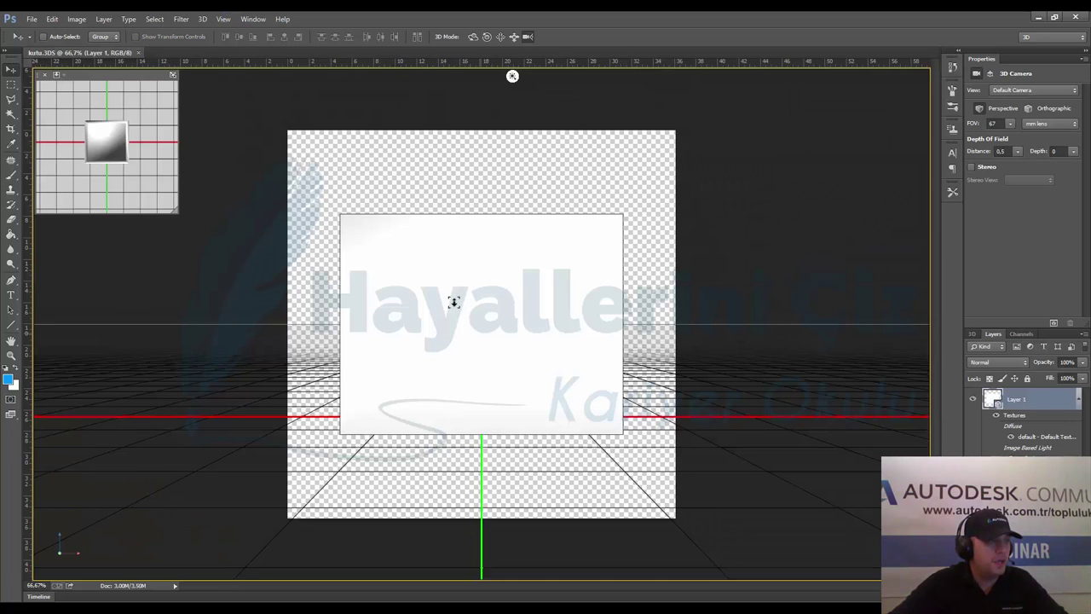
Step: Orbit the 3D camera to view the open-top box from a raised corner
mouse_move(443, 261)
mouse_down()
mouse_move(460, 293)
mouse_move(468, 268)
mouse_up()
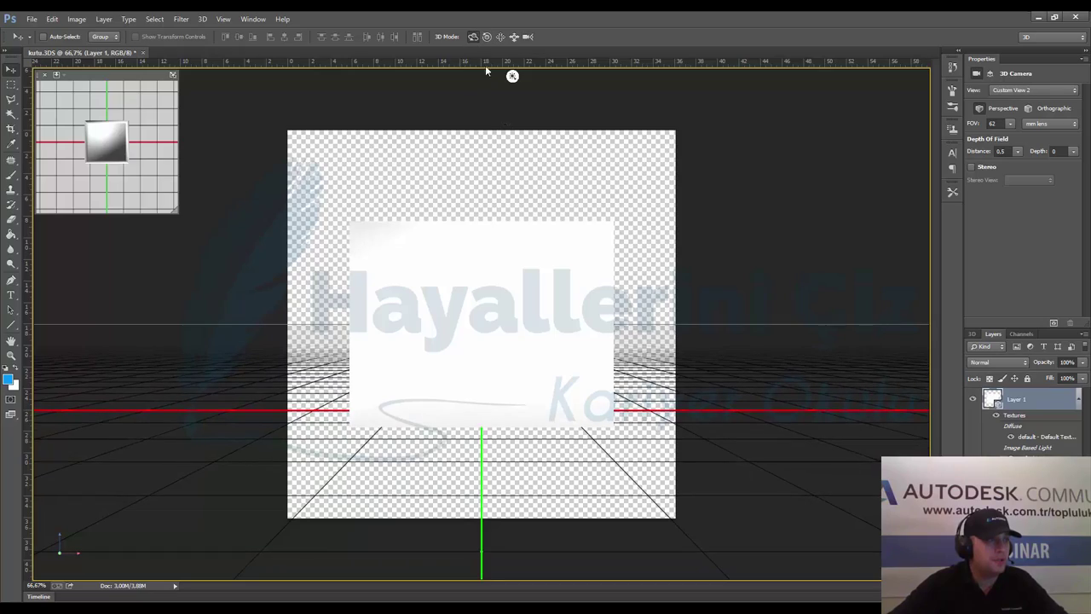
mouse_move(451, 284)
mouse_down()
mouse_move(573, 296)
mouse_move(596, 334)
mouse_move(565, 358)
mouse_move(521, 338)
mouse_move(521, 318)
mouse_move(588, 350)
mouse_move(571, 367)
mouse_move(433, 294)
mouse_move(540, 361)
mouse_move(565, 335)
mouse_move(612, 328)
mouse_move(553, 338)
mouse_up()
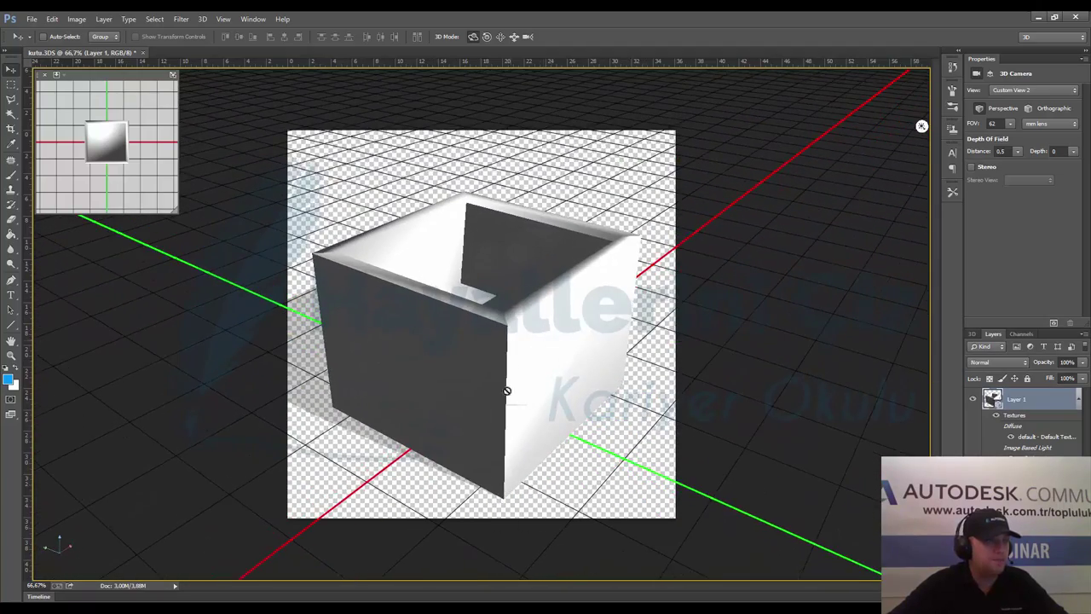
mouse_move(507, 390)
mouse_down()
mouse_move(479, 390)
mouse_move(489, 401)
mouse_move(503, 377)
mouse_move(480, 361)
mouse_move(431, 356)
mouse_move(437, 386)
mouse_move(503, 395)
mouse_up()
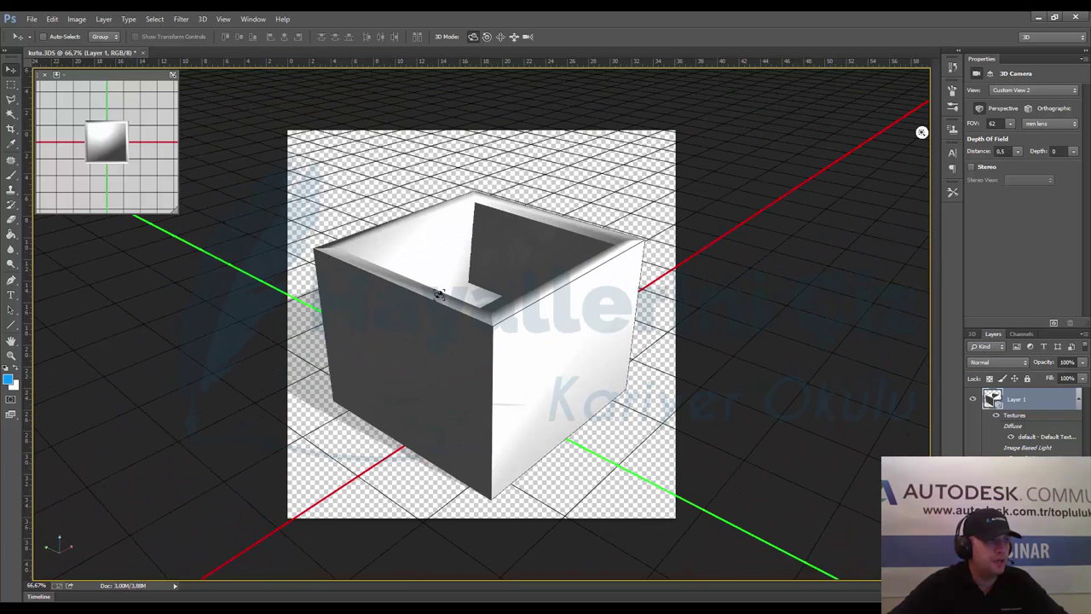
Step: Save As the document as kutu.psd in Photoshop format
click(32, 19)
click(47, 155)
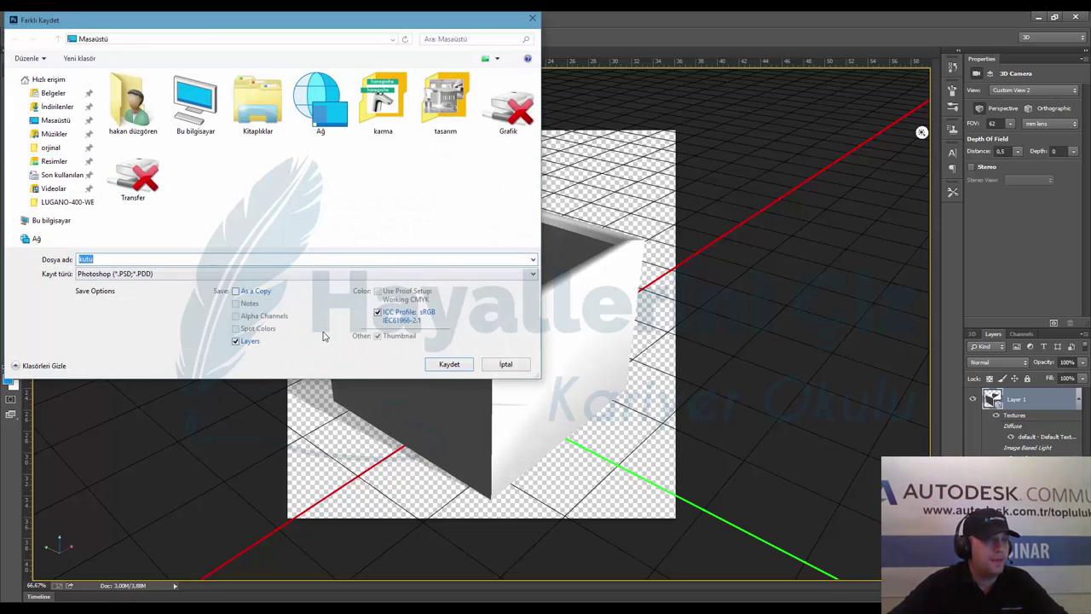
click(447, 364)
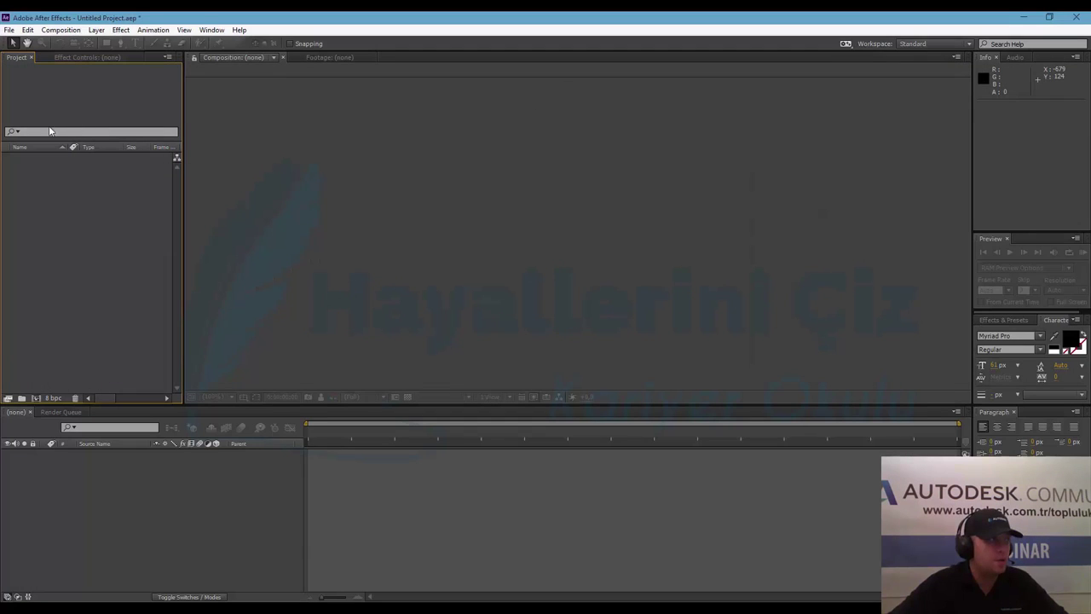
Step: Import kutu.psd into the After Effects project with Import Kind set to Composition
right_click(47, 205)
mouse_move(120, 260)
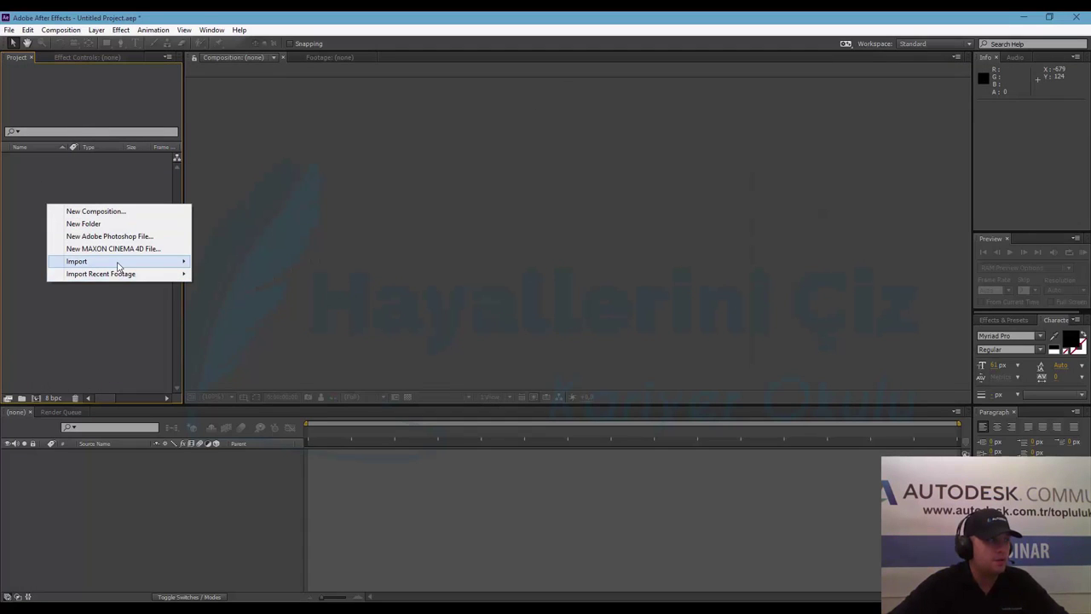
click(247, 263)
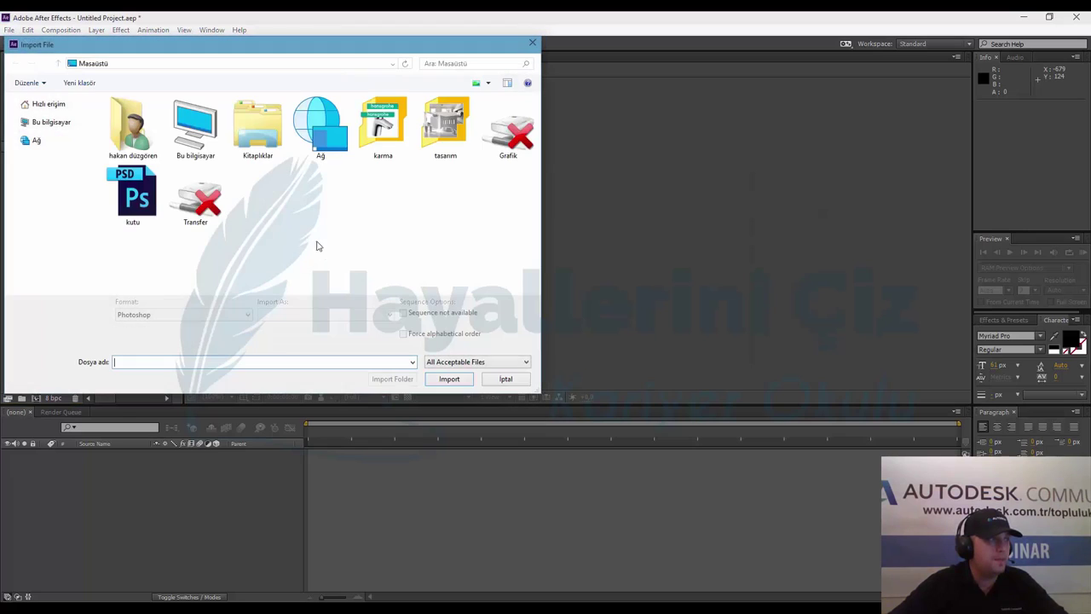
double_click(150, 199)
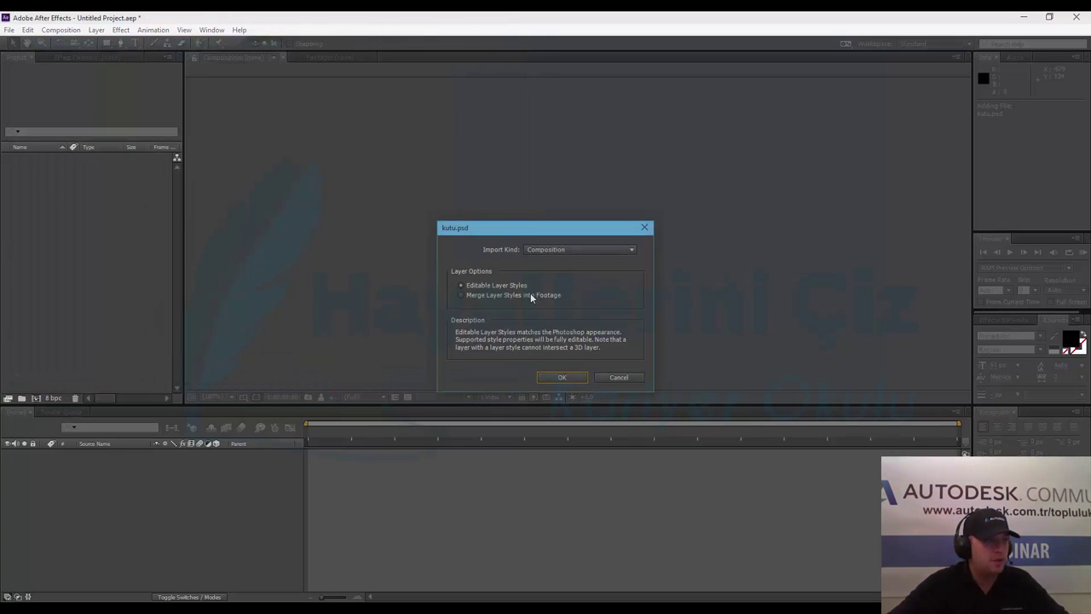
click(571, 250)
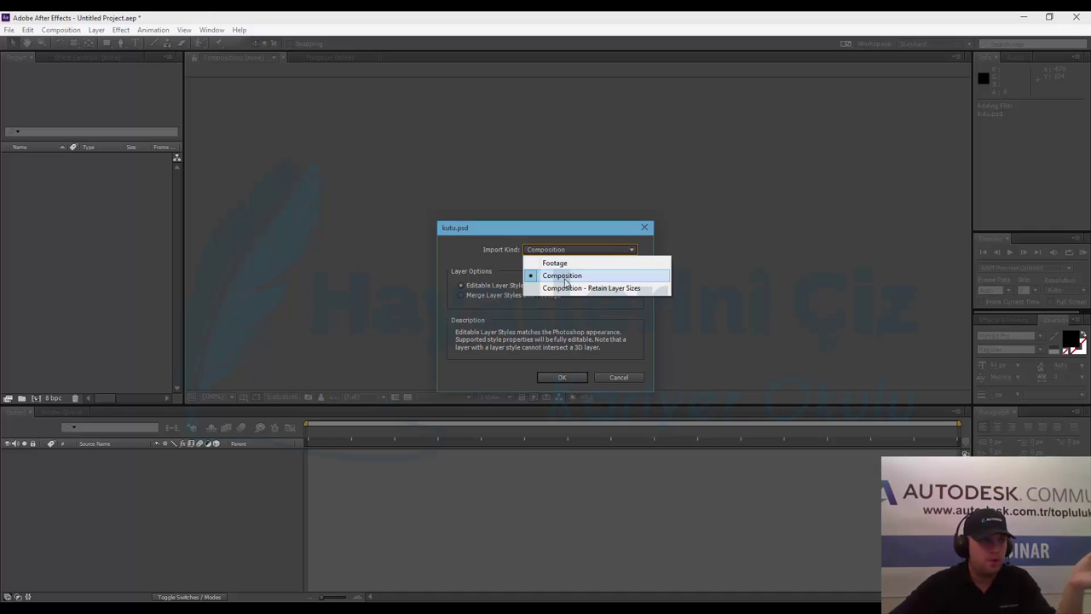
click(562, 275)
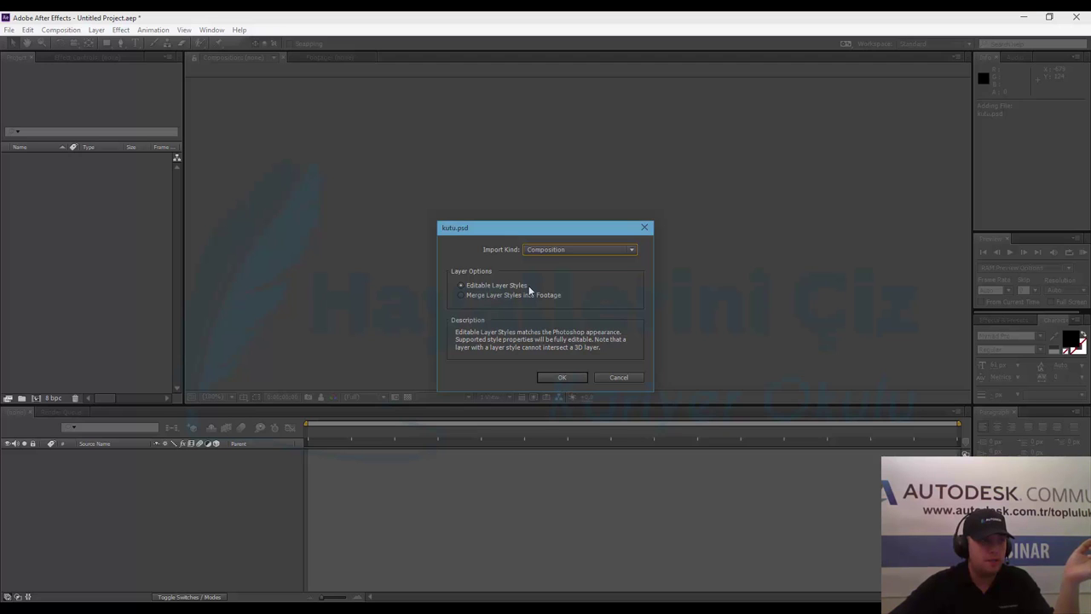
click(564, 376)
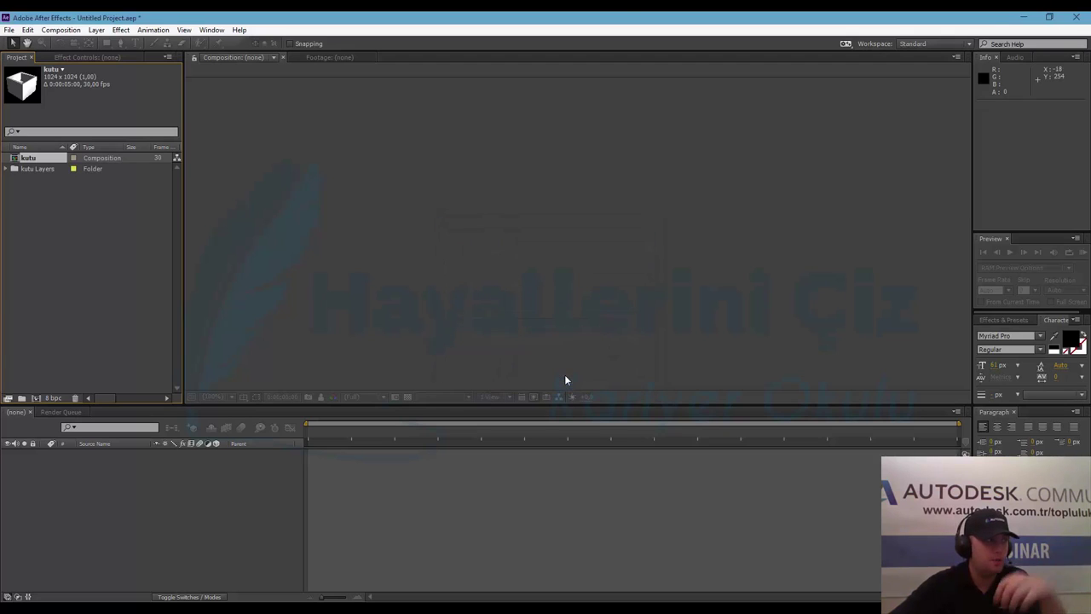
Step: Create a new composition from the PSD layer in the kutu Layers folder
click(8, 169)
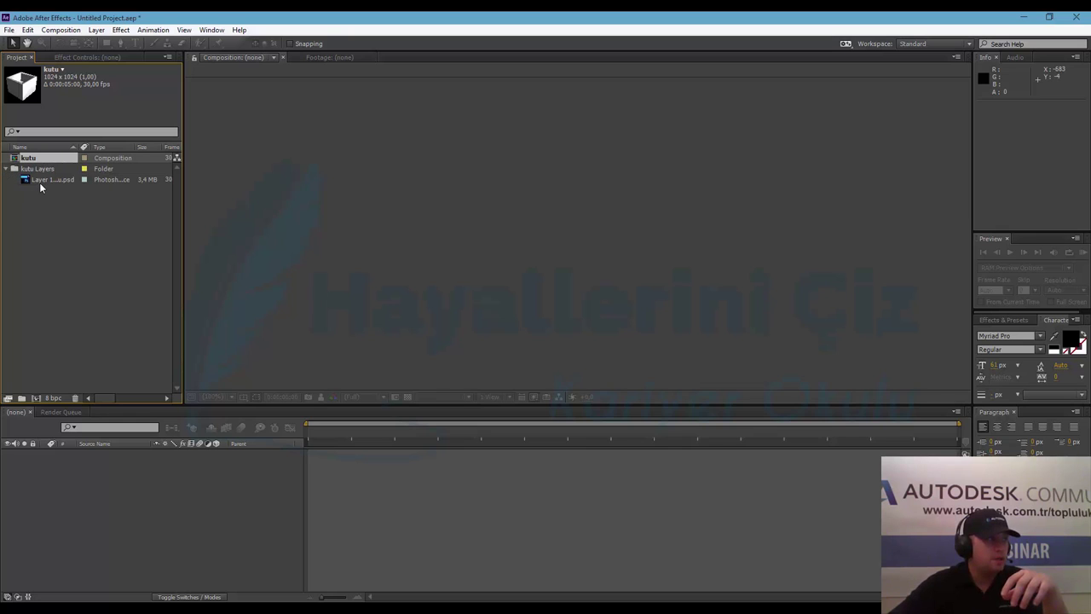
drag(41, 180, 114, 513)
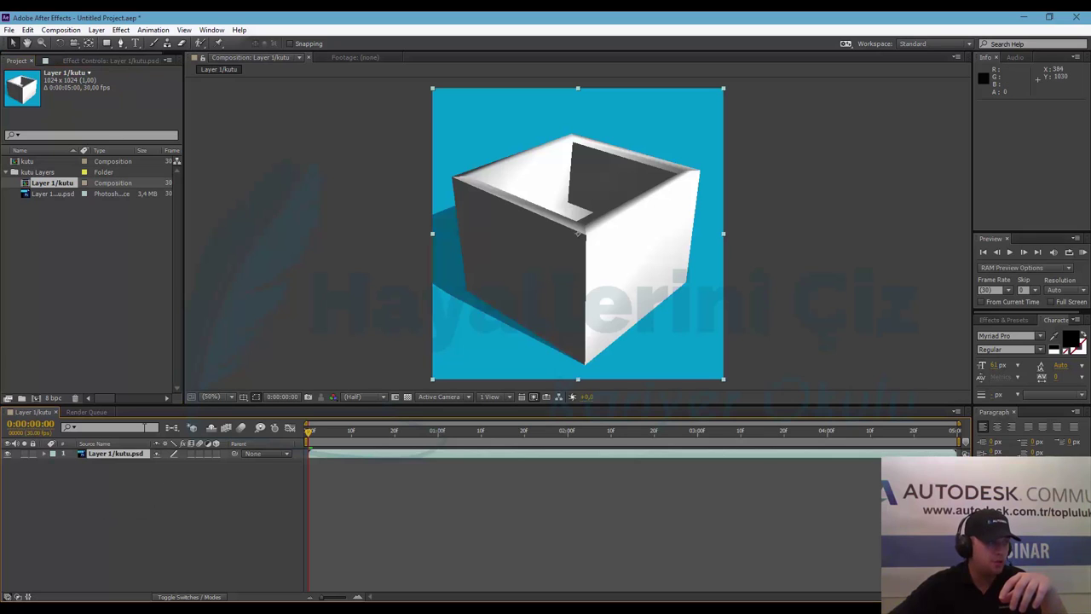
right_click(112, 499)
mouse_move(158, 374)
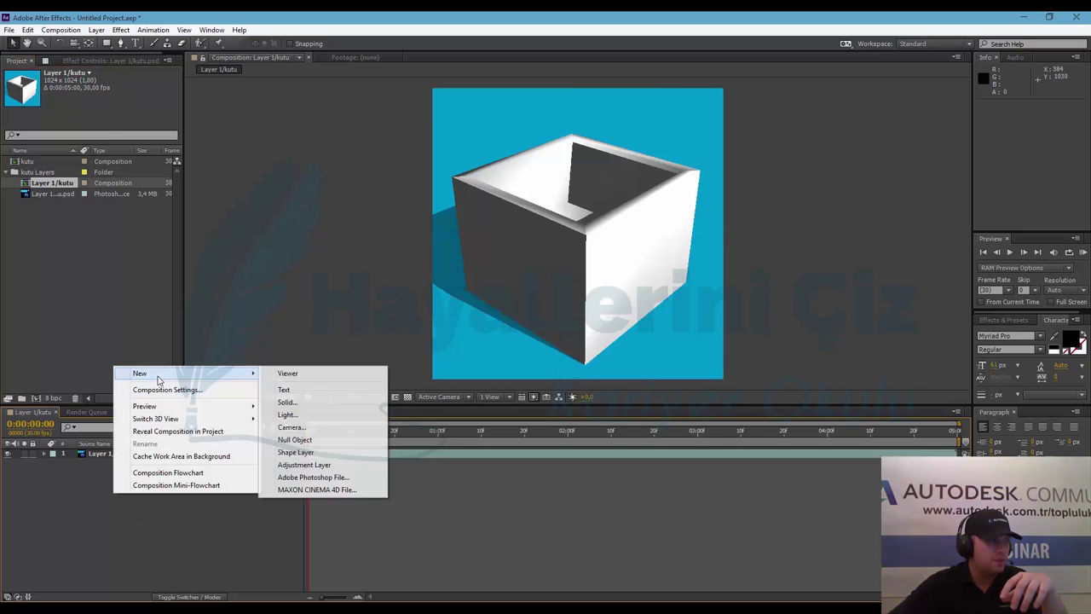
Step: Add Camera 1 and a Null Object, placing Null 1 directly below Camera 1
click(291, 426)
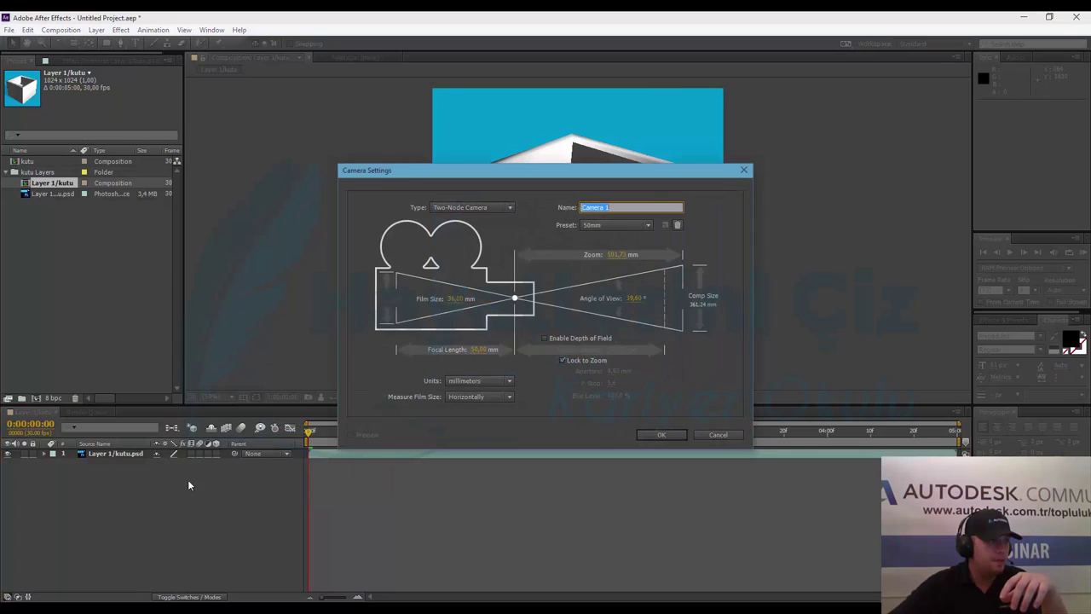
click(657, 434)
right_click(124, 488)
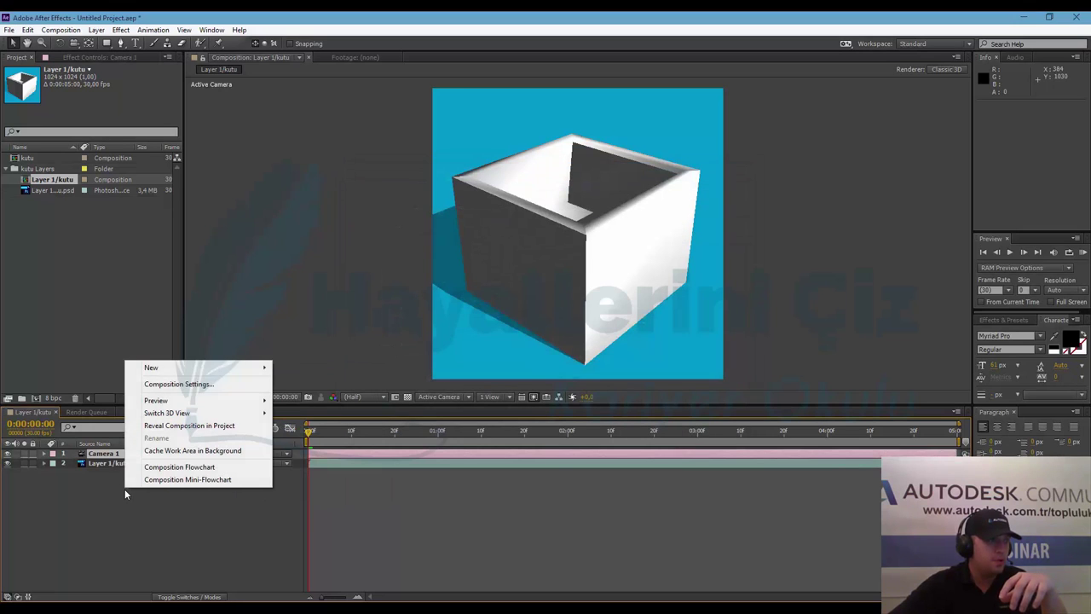
mouse_move(152, 367)
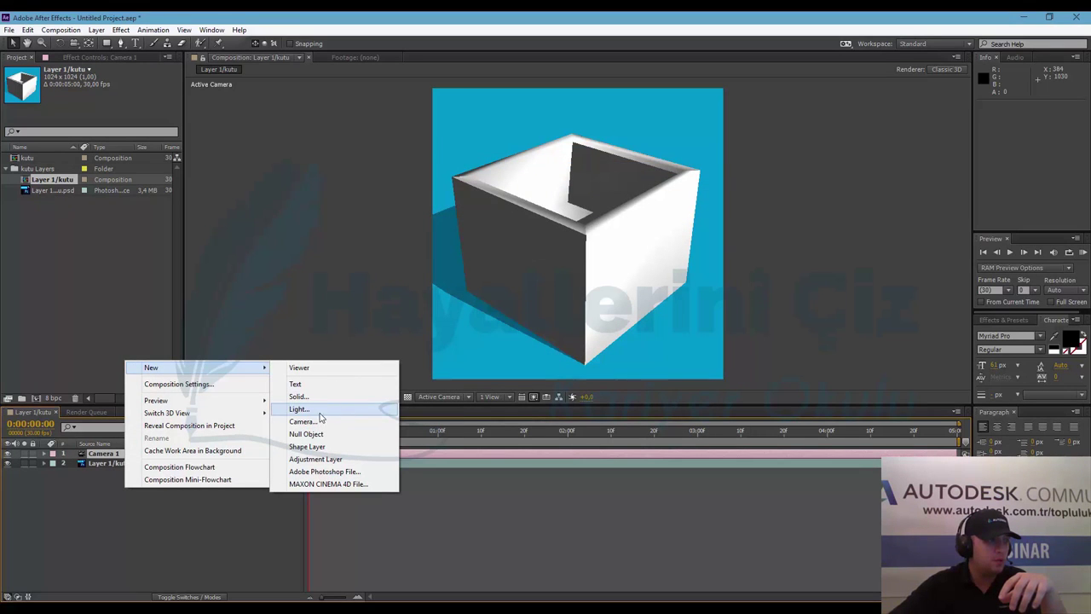
click(319, 434)
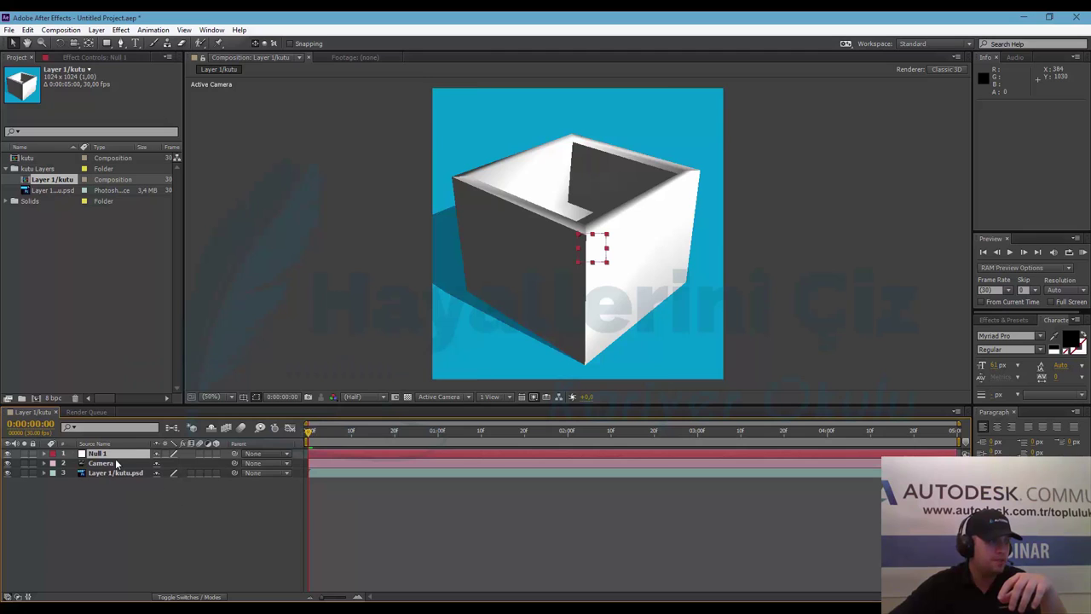
drag(119, 455, 123, 471)
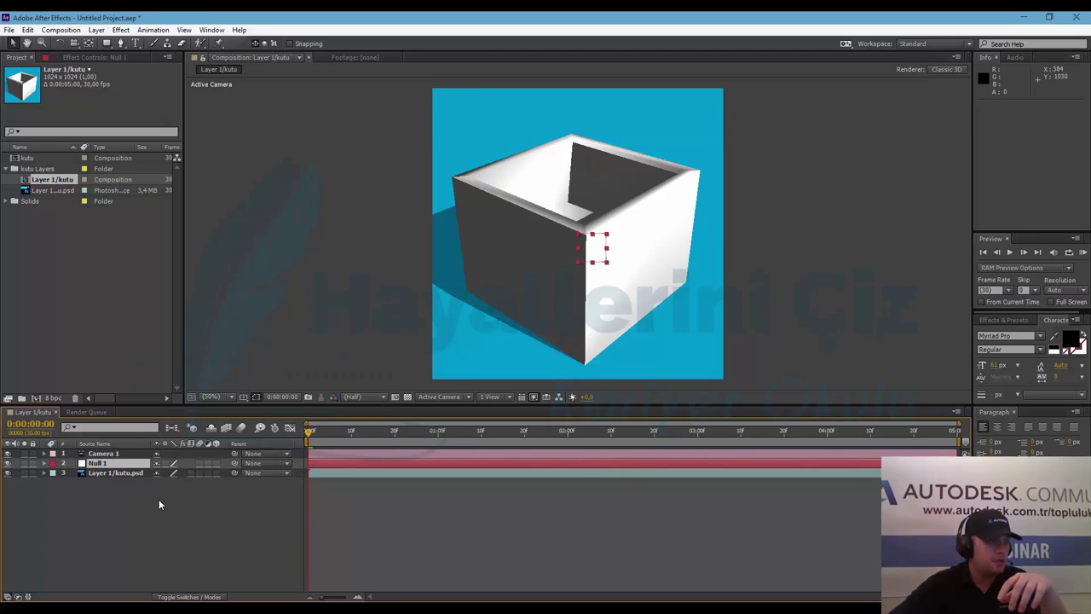
Step: Parent Camera 1 to the box layer and orbit the view through Camera 1
click(273, 453)
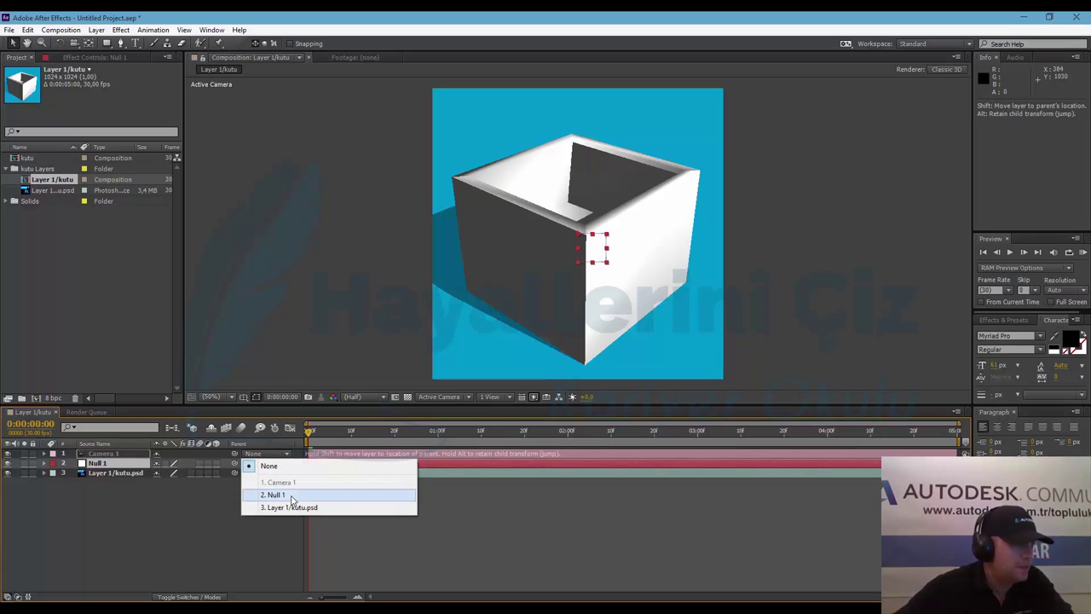
click(292, 507)
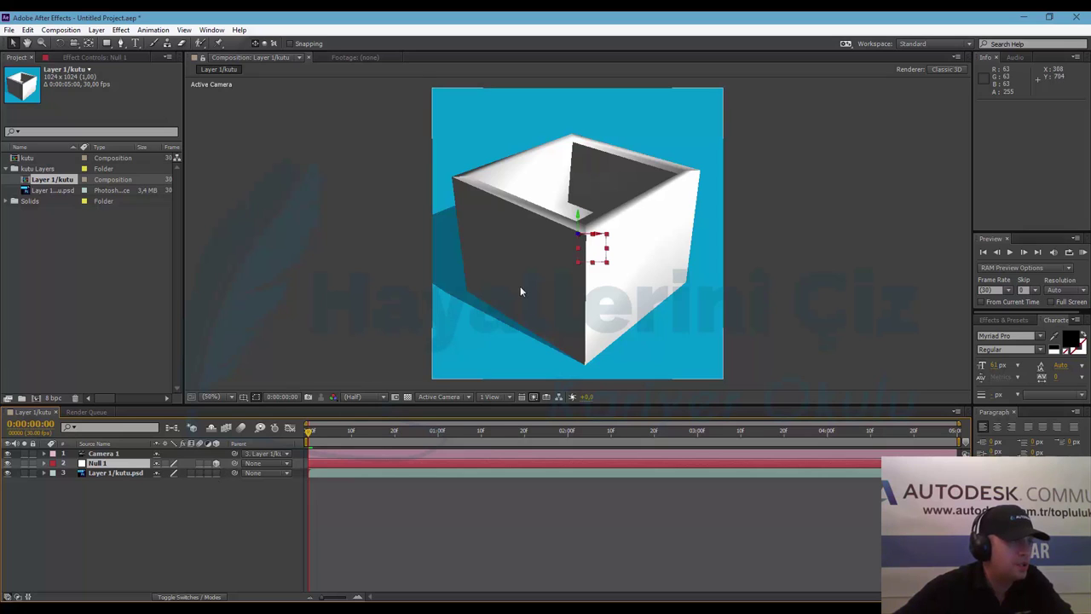
click(77, 47)
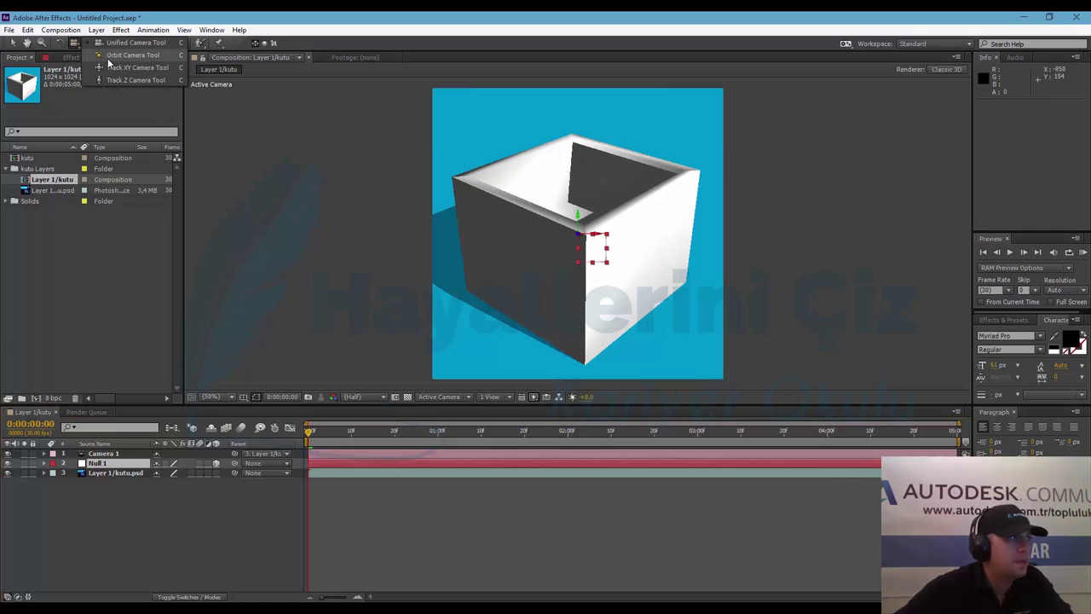
click(111, 57)
drag(588, 294, 603, 288)
click(452, 397)
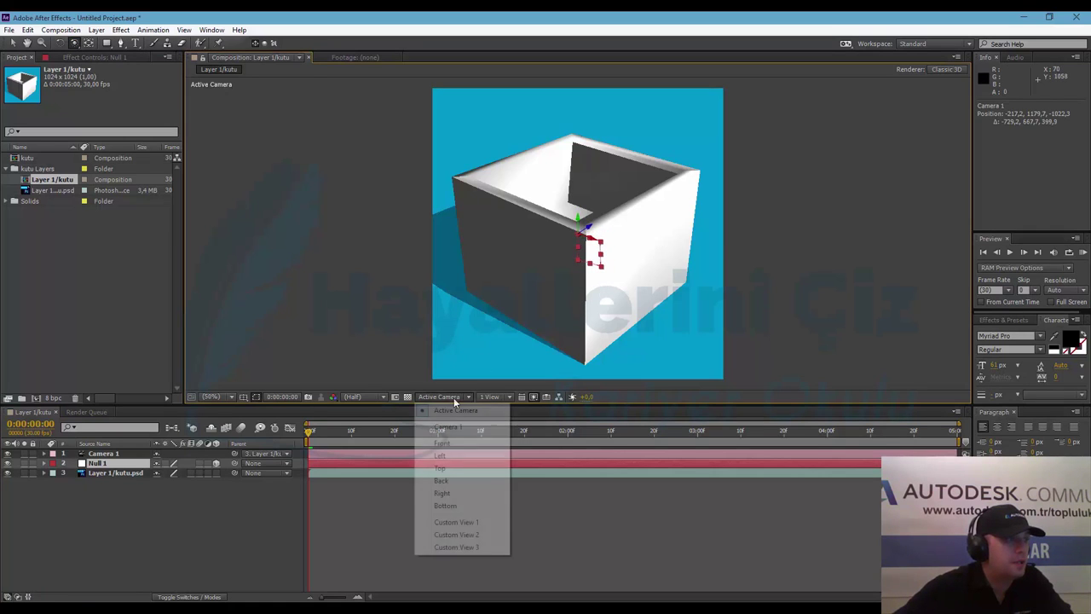
click(449, 426)
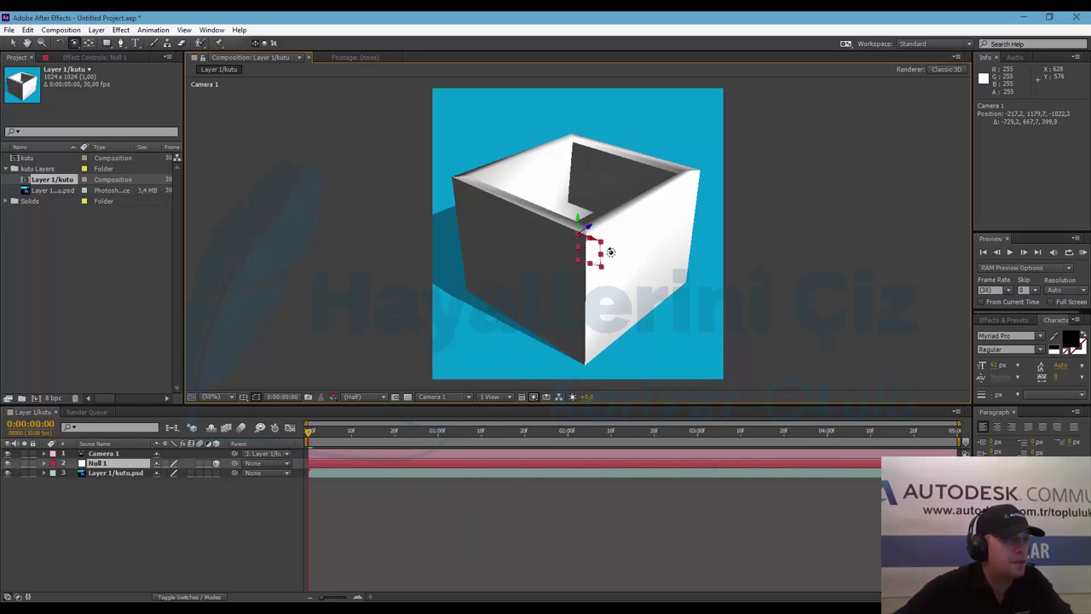
drag(592, 264, 639, 246)
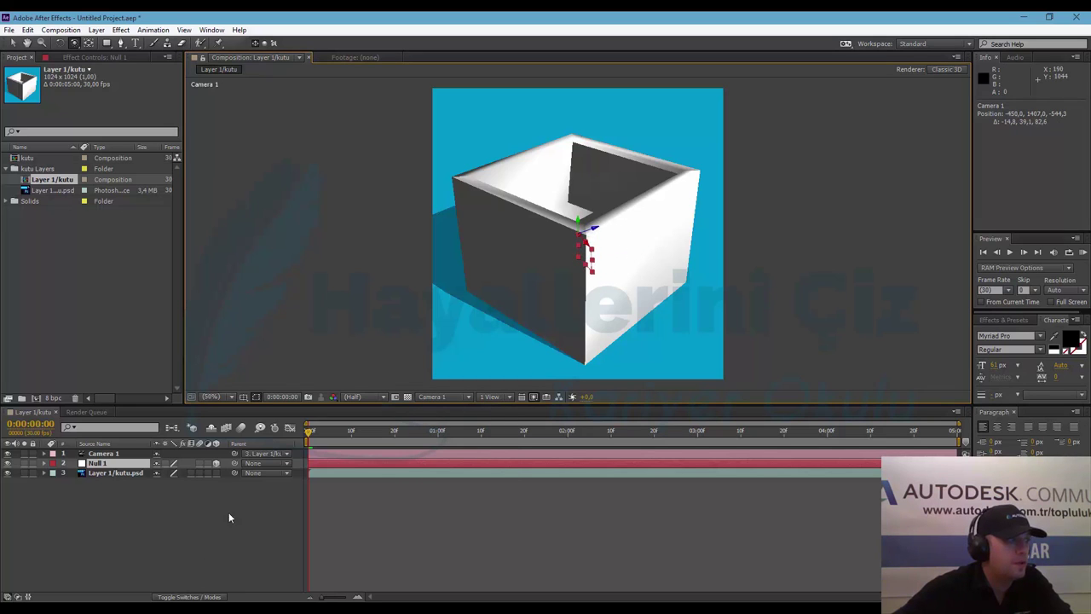
Step: Parent Null 1 to Camera 1 and leave the box layer with no parent
click(256, 463)
click(256, 463)
click(256, 463)
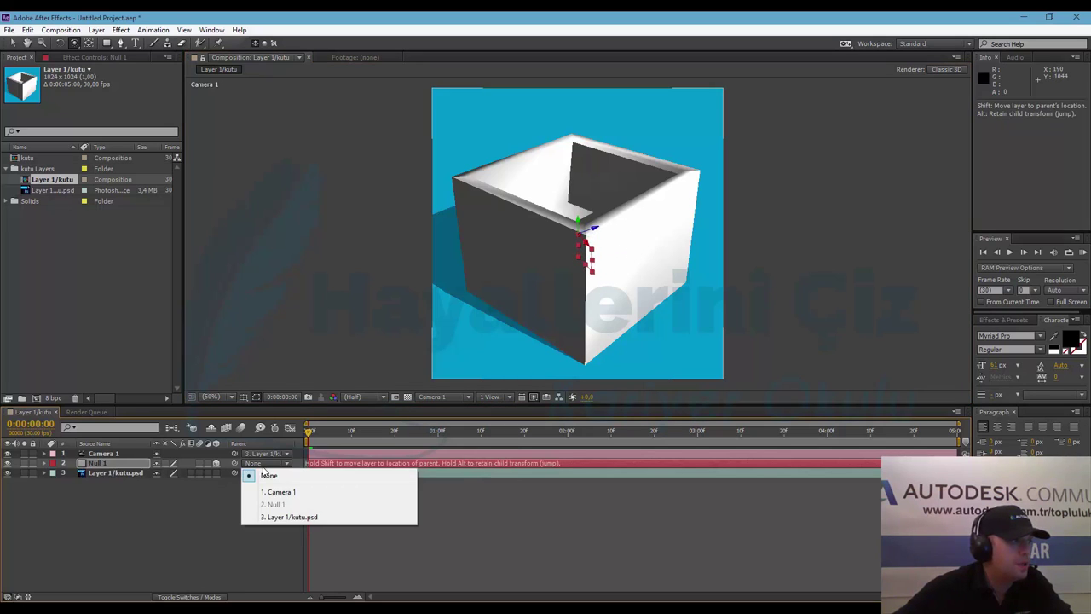
click(281, 493)
click(260, 472)
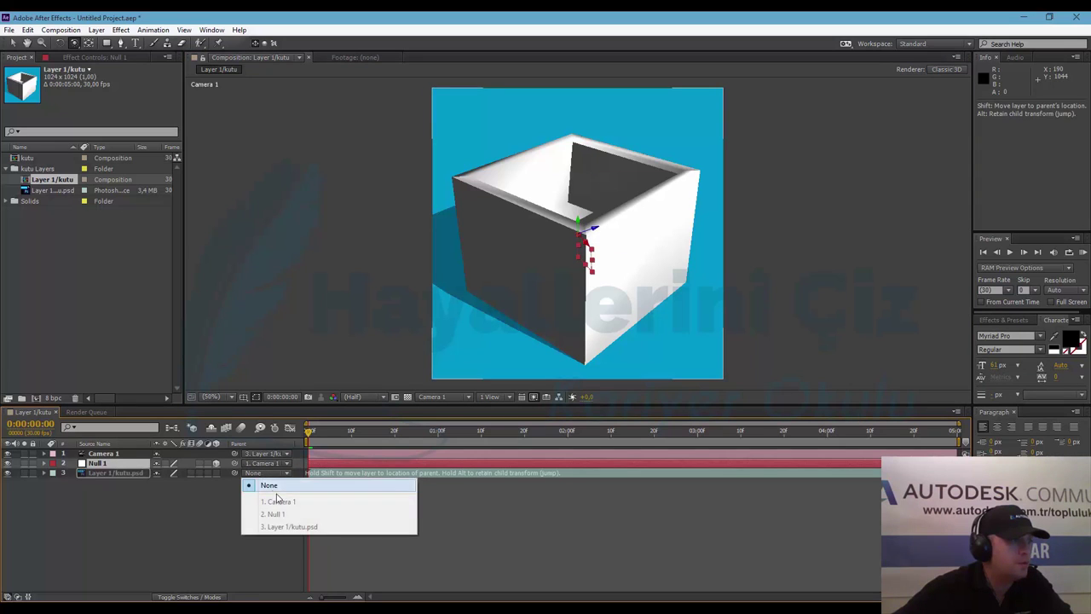
click(213, 515)
click(111, 465)
click(118, 473)
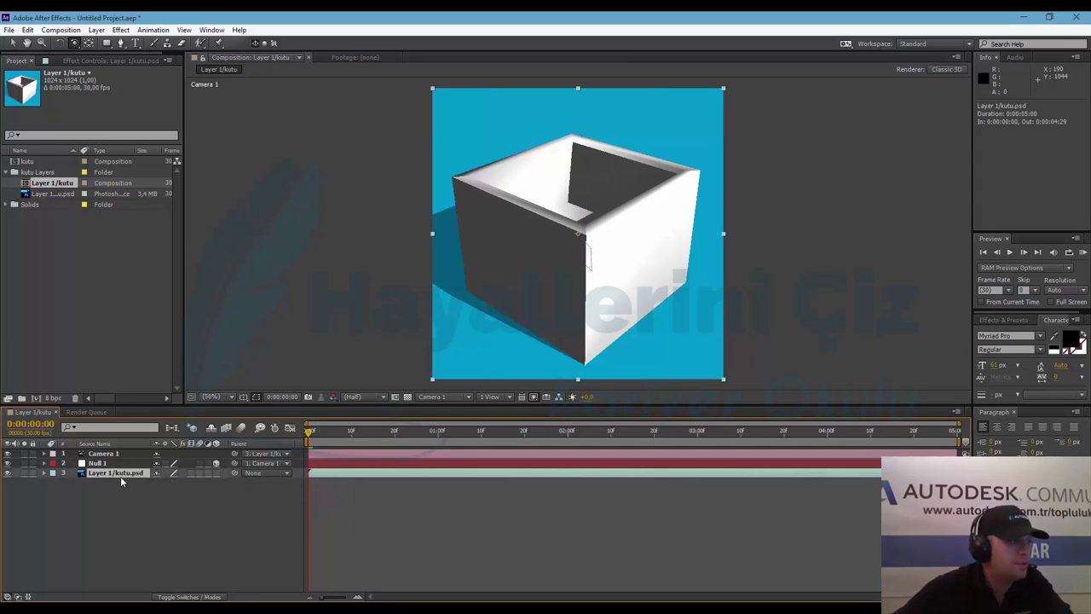
click(272, 473)
click(281, 529)
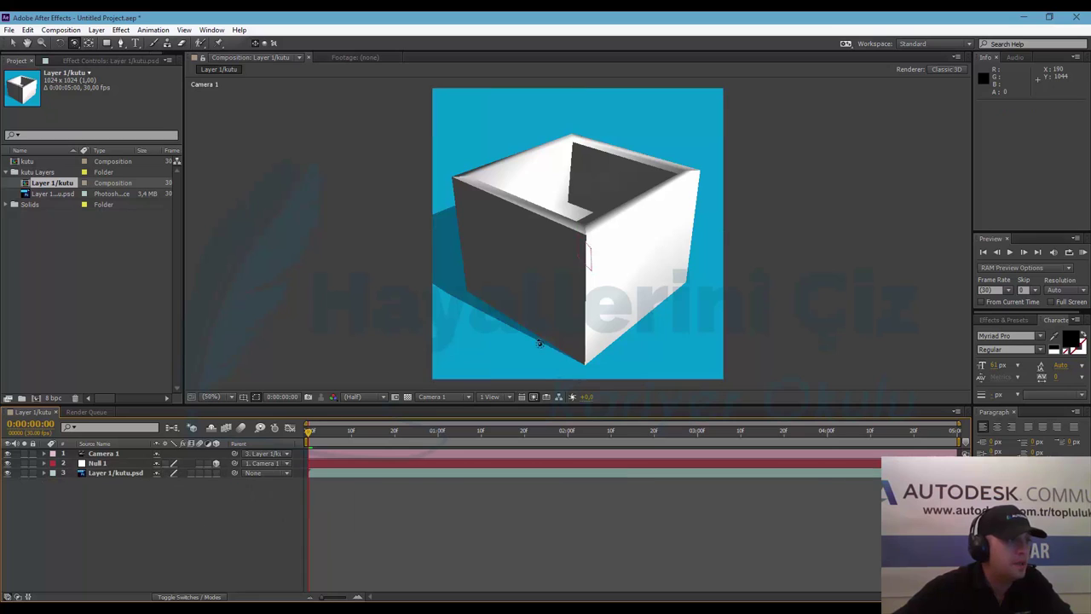
Step: Set Camera 1's parent to None
click(102, 453)
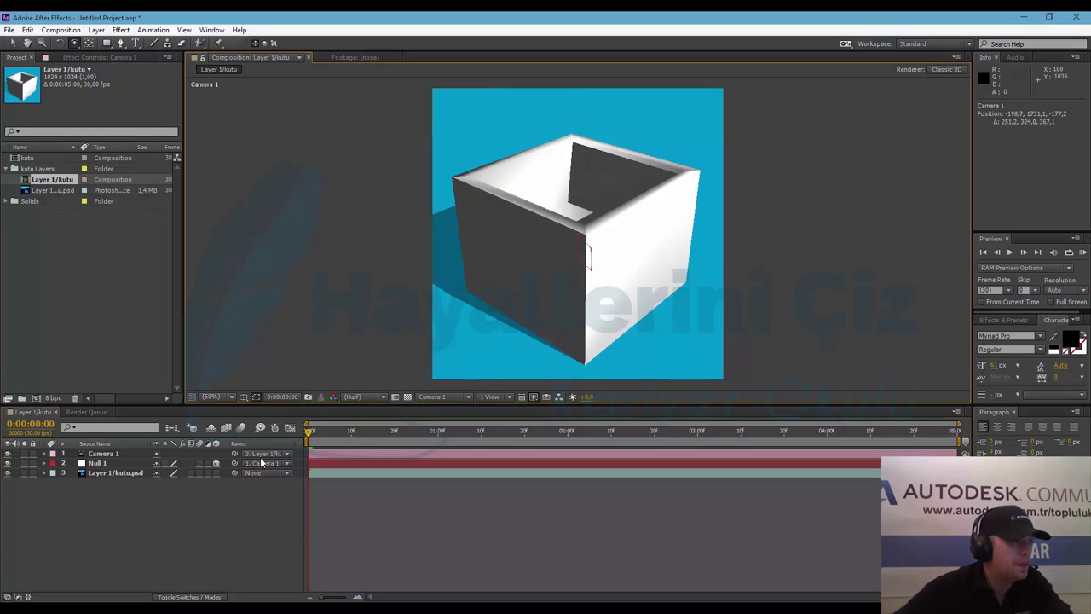
click(271, 460)
click(271, 466)
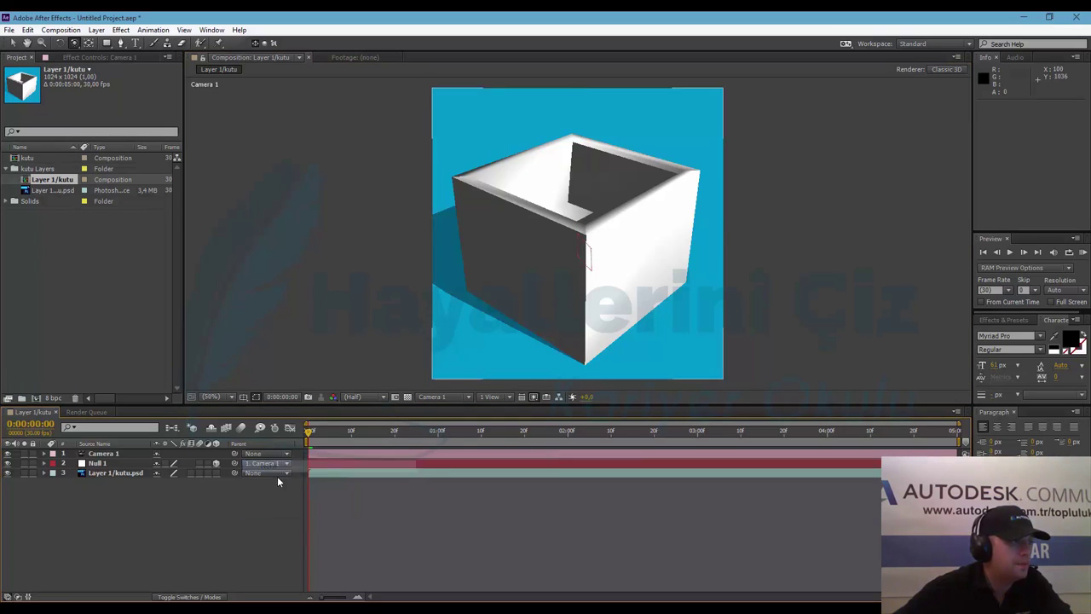
click(522, 340)
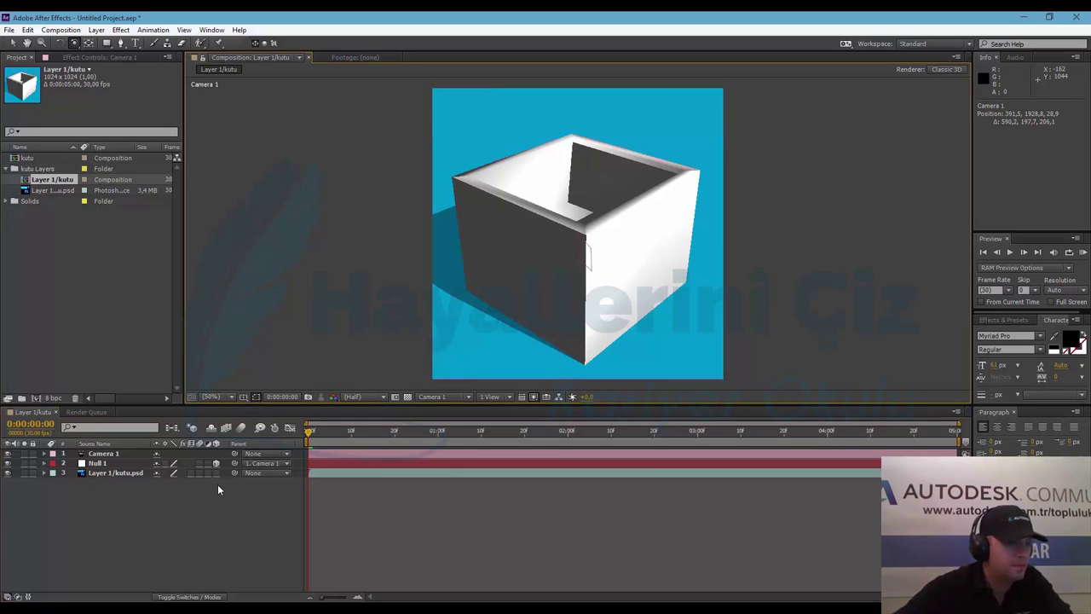
Step: Undo the parenting change and orbit the camera around the box from several angles
key(ctrl+z)
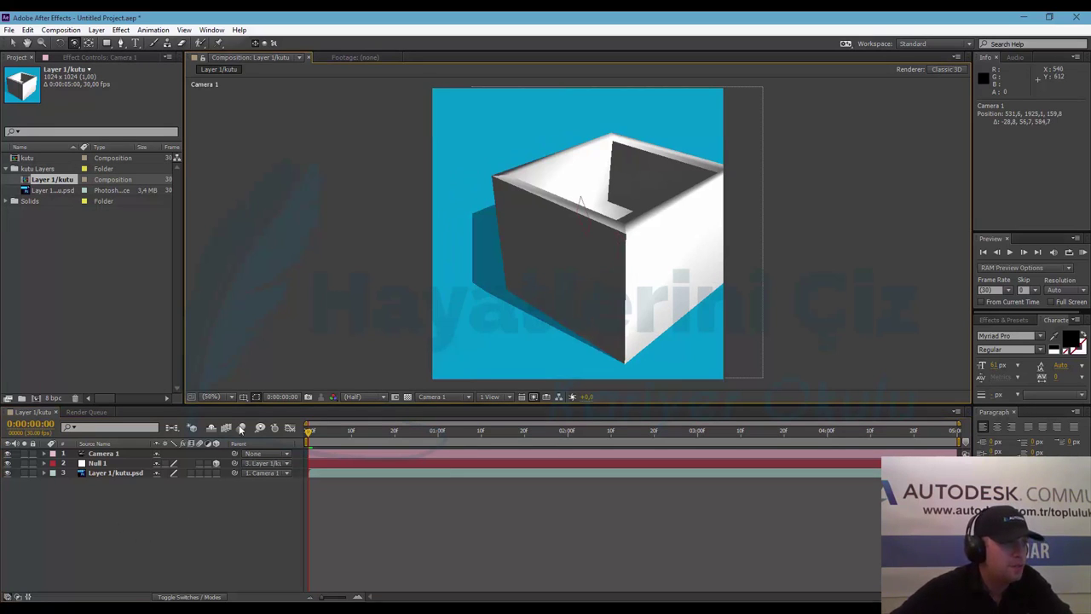
click(75, 43)
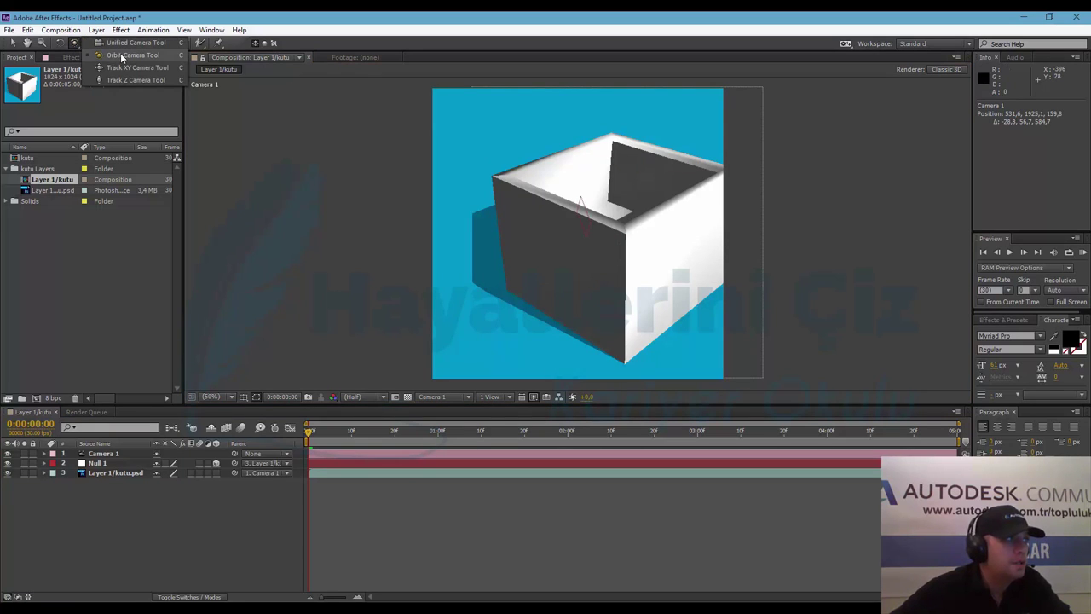
click(121, 57)
mouse_move(638, 300)
mouse_down()
mouse_move(652, 251)
mouse_move(575, 294)
mouse_move(613, 293)
mouse_up()
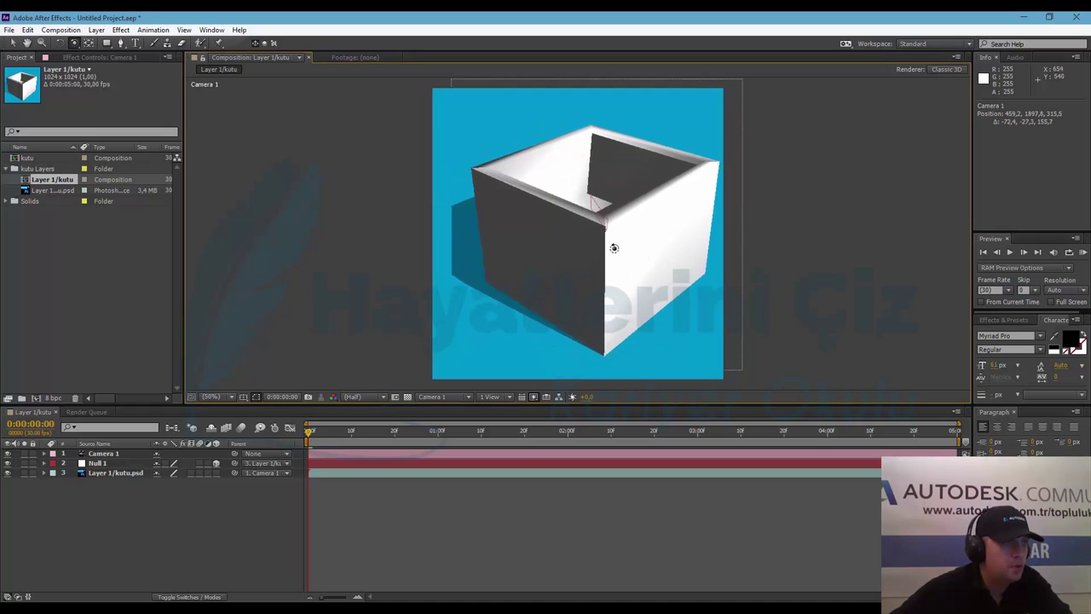
mouse_move(614, 243)
mouse_down()
mouse_move(564, 166)
mouse_move(555, 185)
mouse_move(640, 207)
mouse_move(292, 211)
mouse_up()
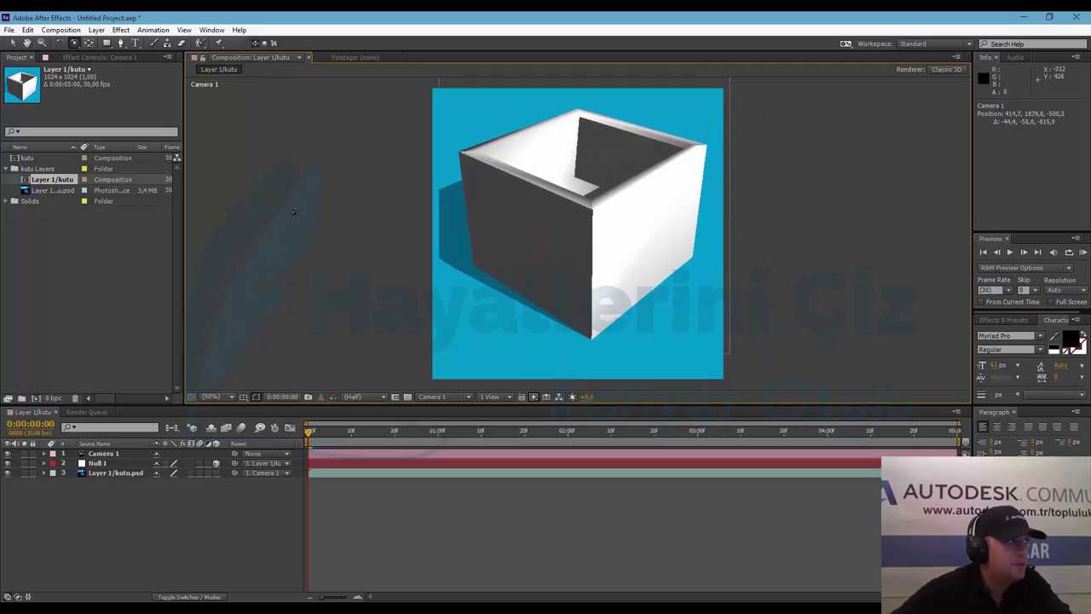
click(74, 42)
click(126, 53)
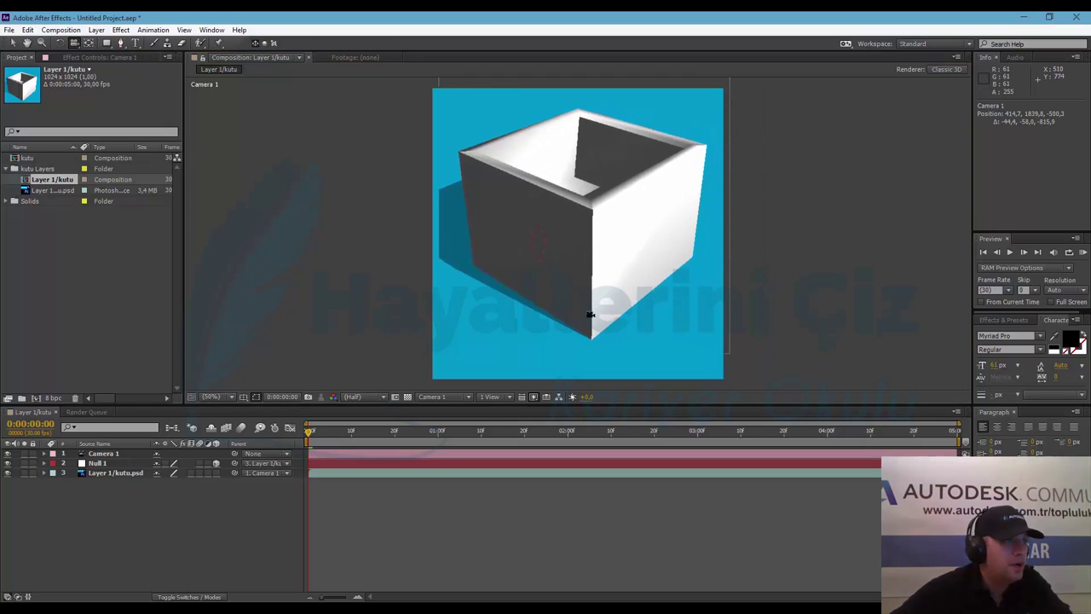
mouse_move(526, 274)
mouse_down()
mouse_move(595, 296)
mouse_move(594, 310)
mouse_up()
Step: Turn on the 3D Layer switch for Null 1 and orbit the camera around the box
click(278, 501)
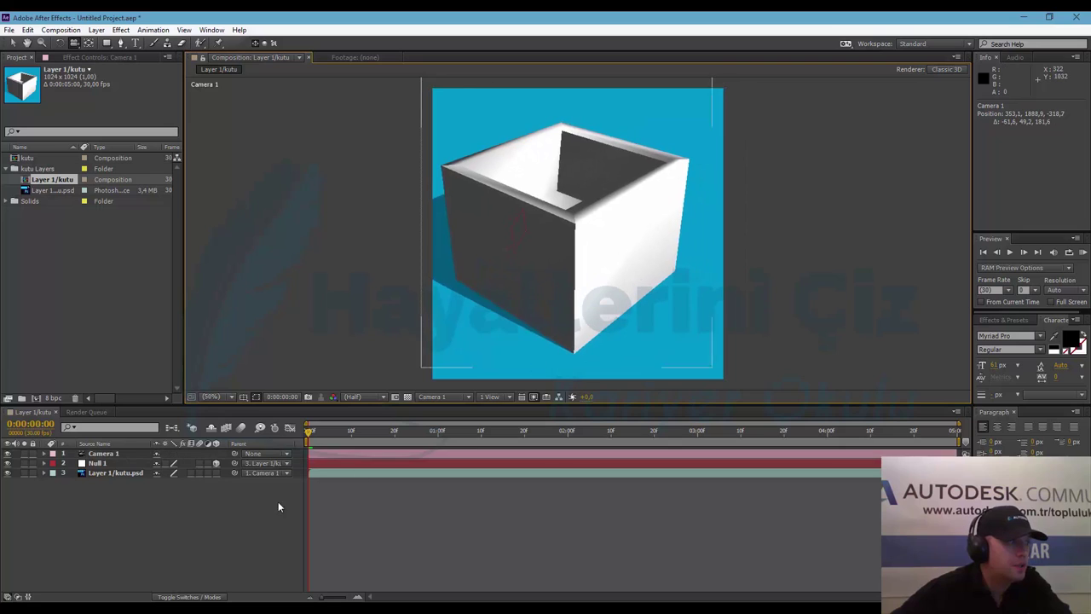
click(216, 472)
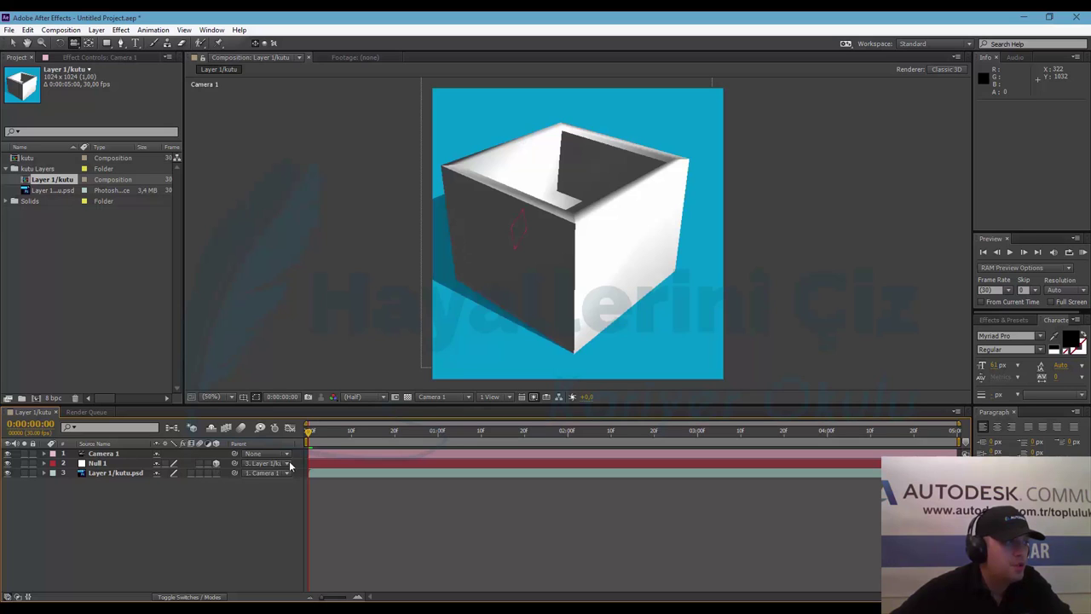
click(217, 465)
click(235, 473)
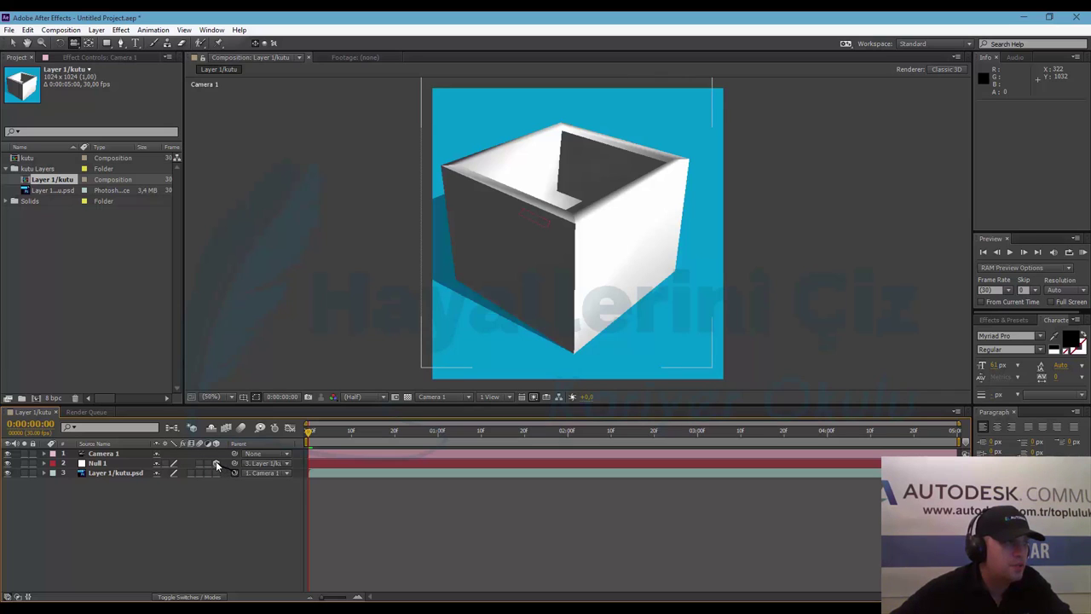
click(215, 461)
drag(507, 318, 519, 253)
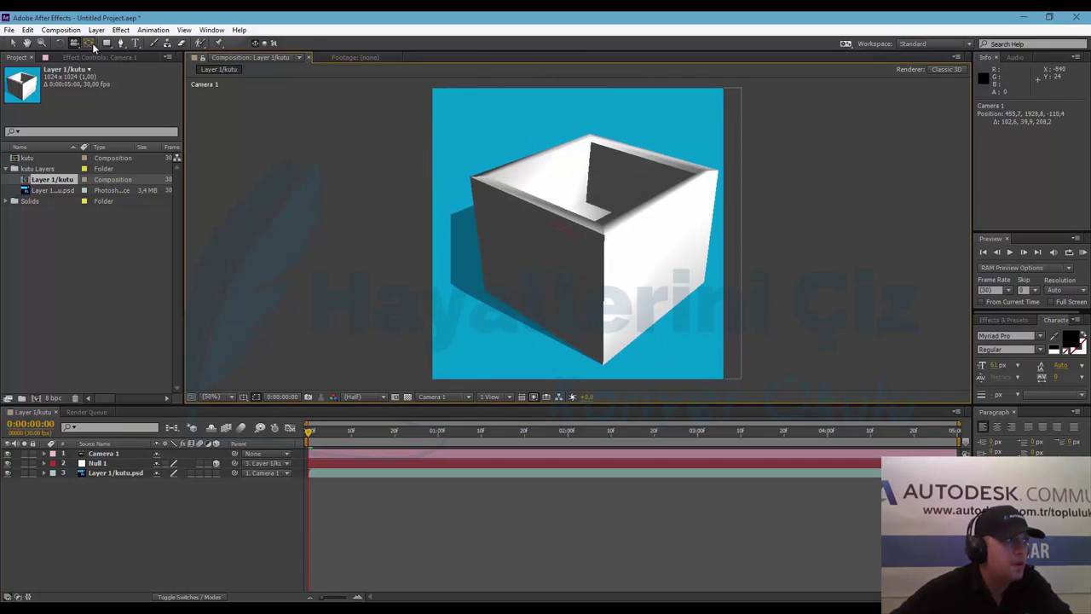
click(12, 43)
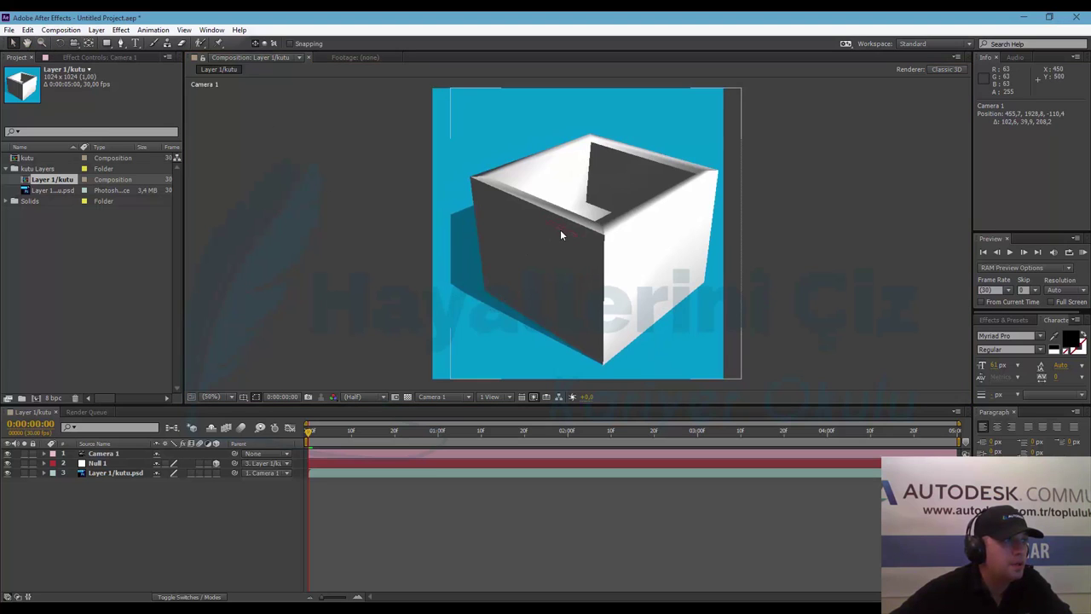
click(560, 231)
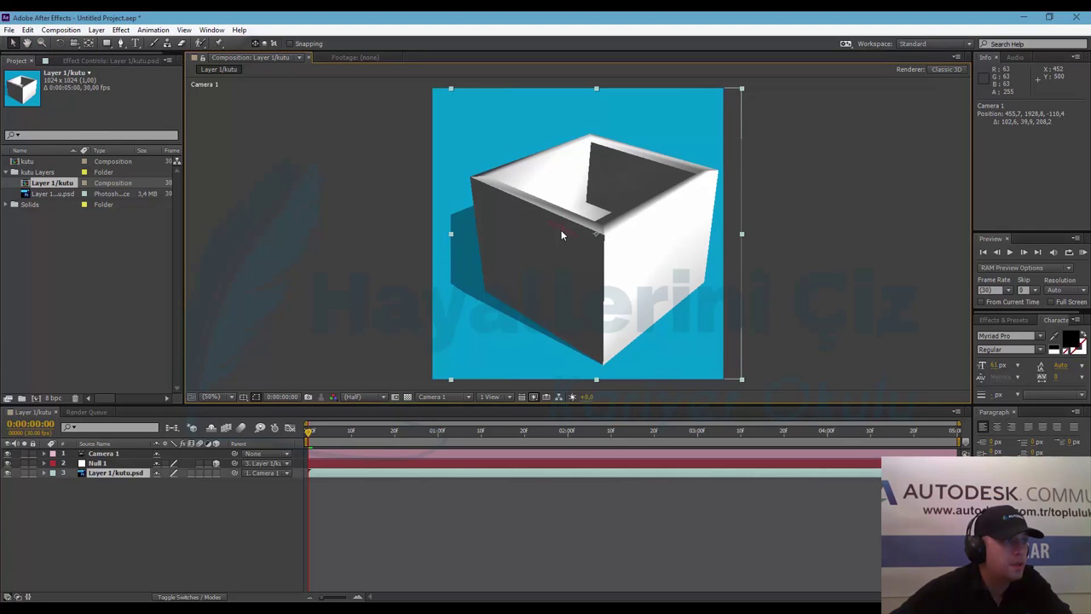
Step: Push Null 1 back, stretch it to 180% width, and set it against the box's front face
click(106, 464)
drag(560, 207, 587, 174)
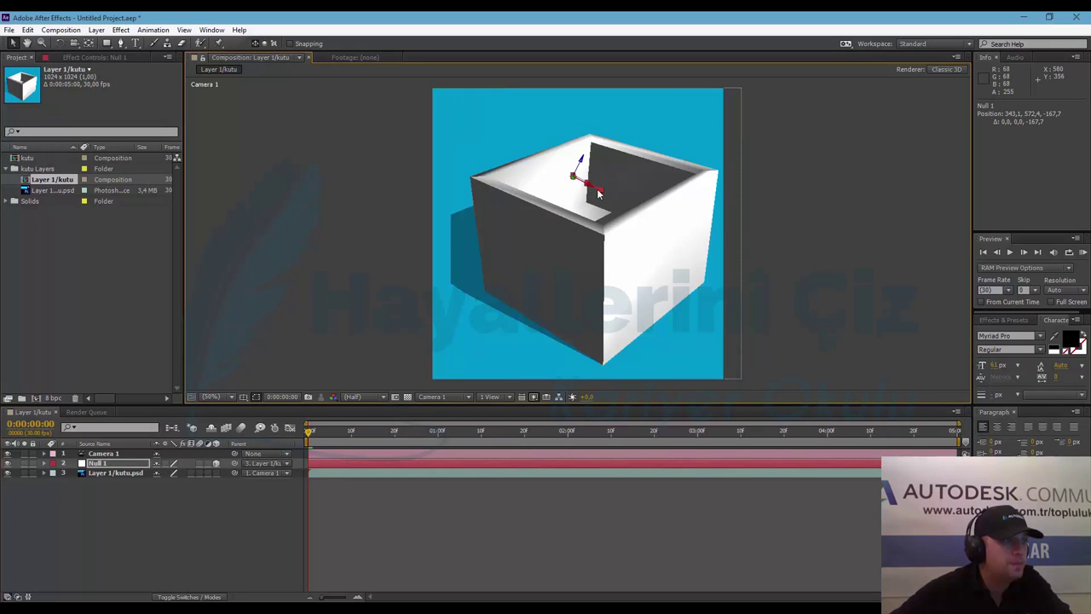
drag(600, 194, 610, 204)
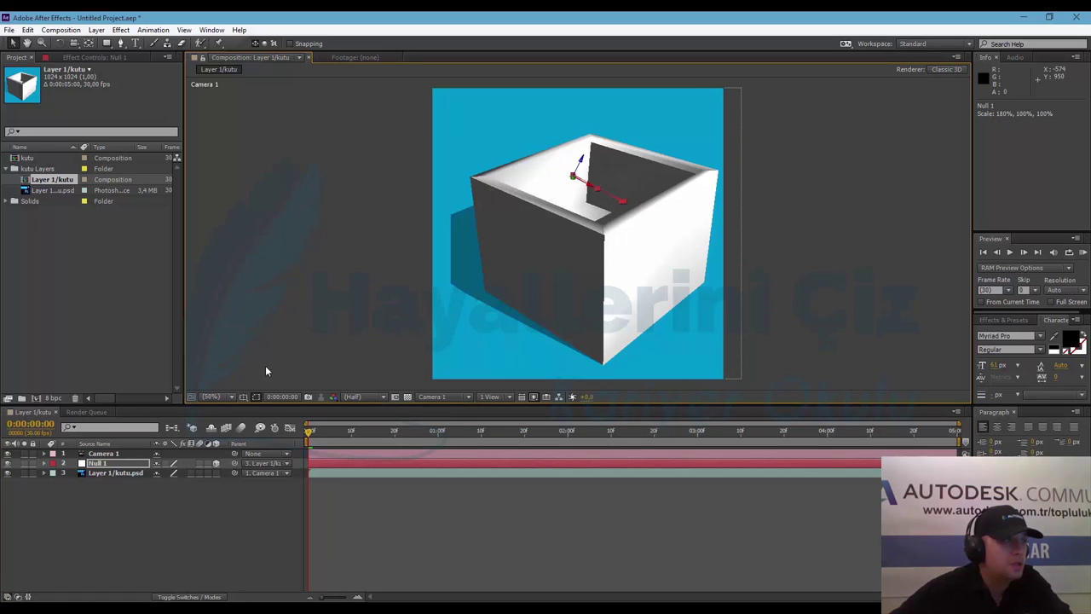
click(74, 42)
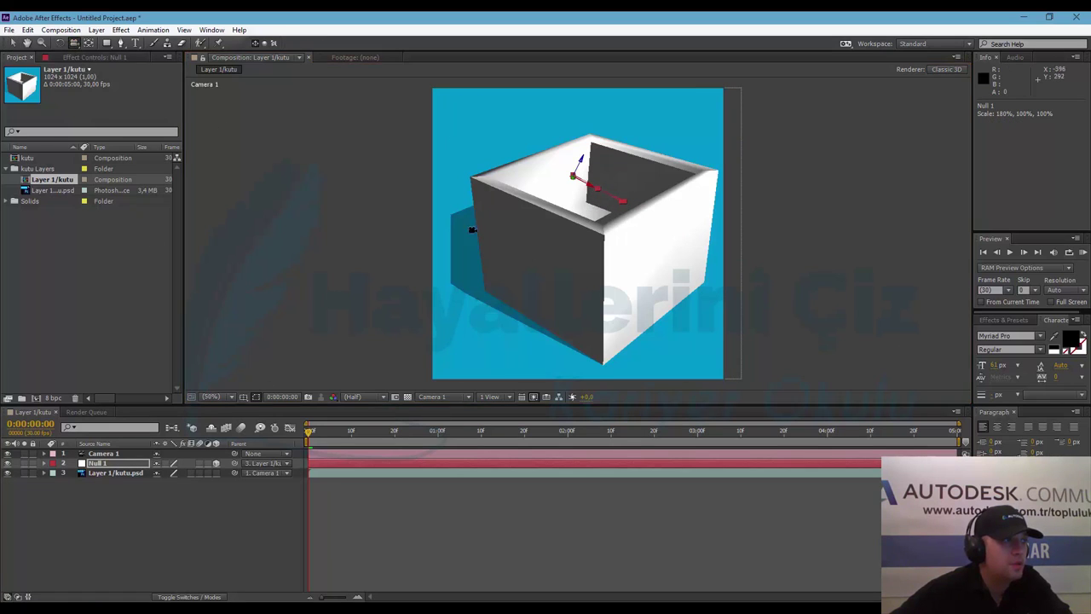
drag(548, 268, 541, 256)
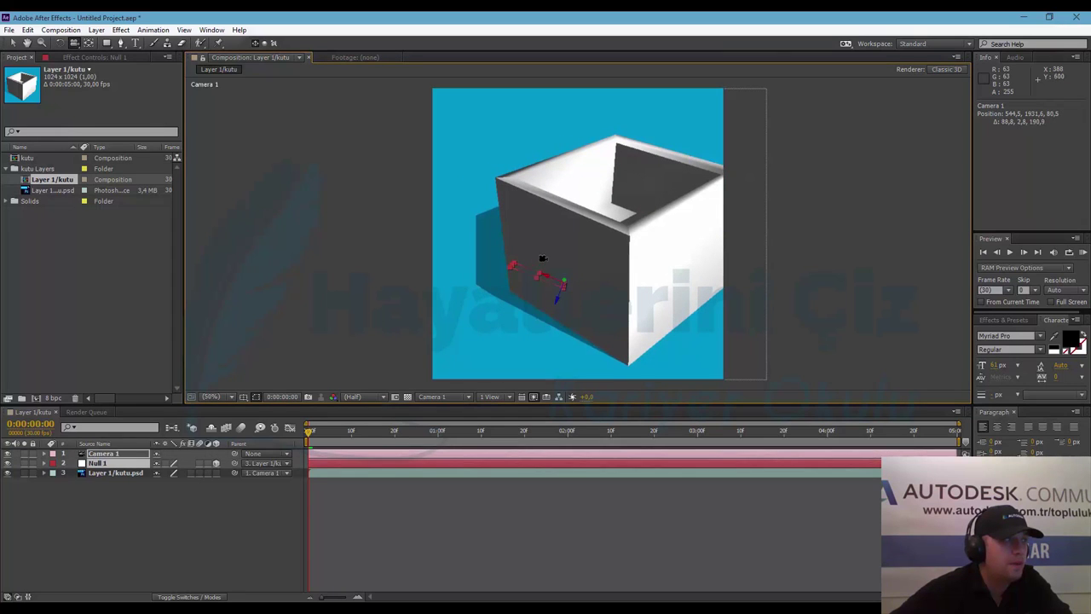
click(12, 43)
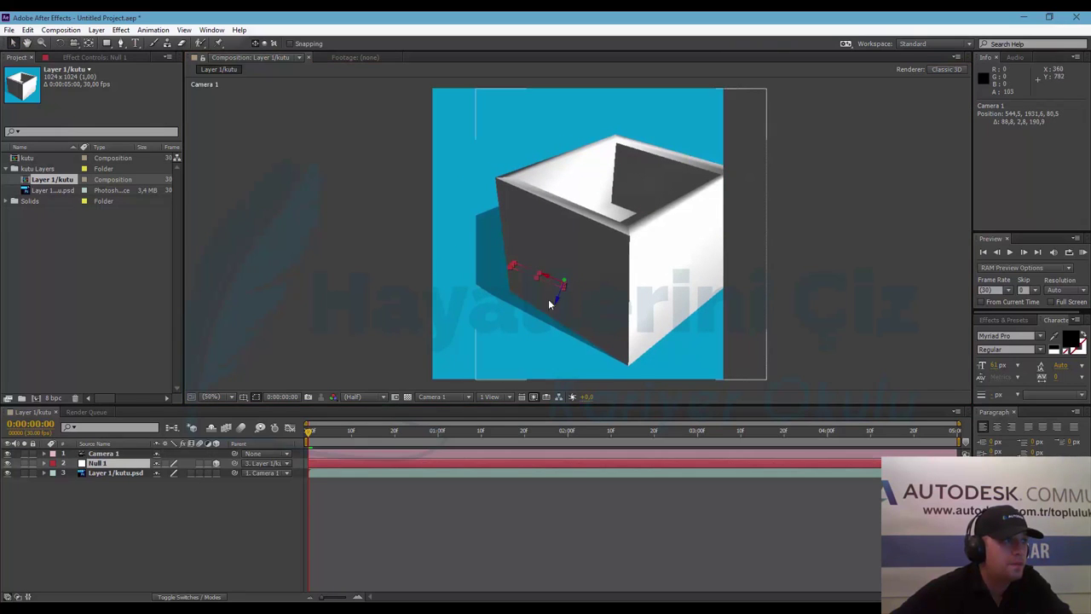
drag(541, 275, 599, 298)
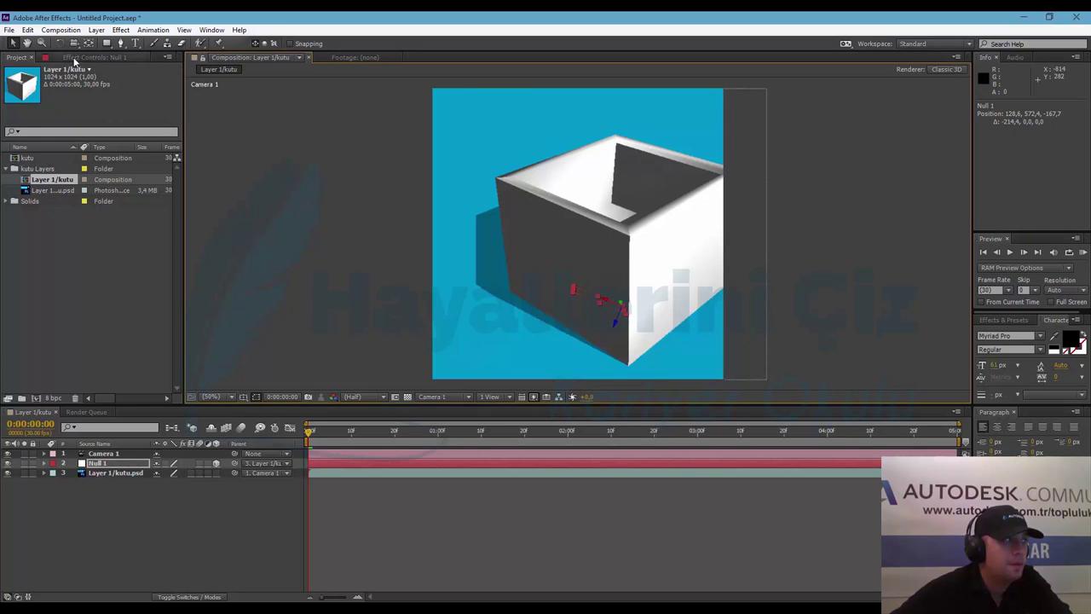
Step: Orbit and pan Camera 1 to look down on the box from new angles
click(74, 42)
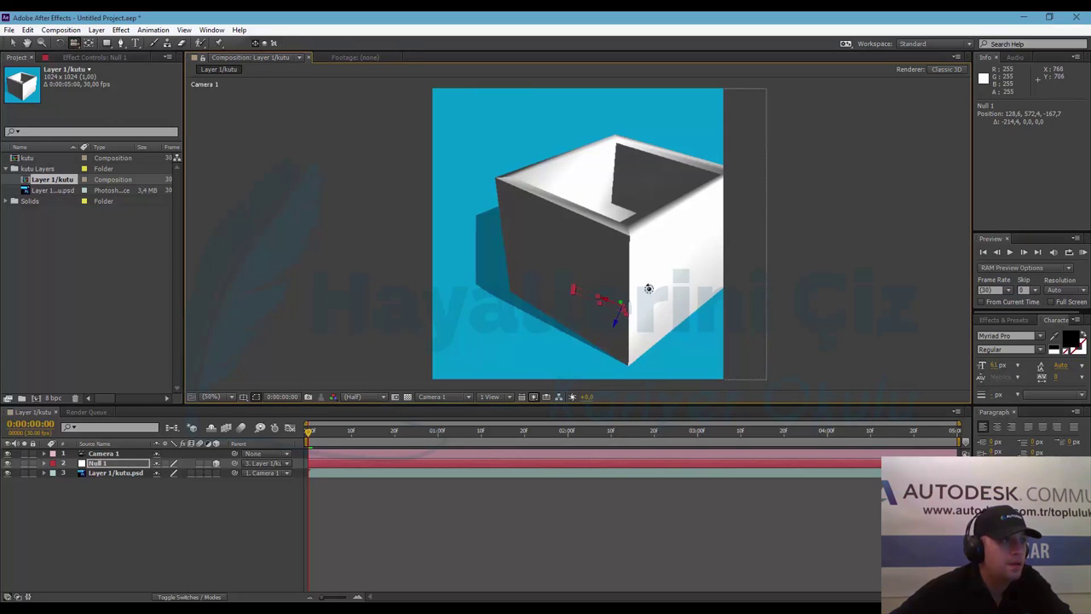
mouse_move(648, 293)
mouse_down()
mouse_move(647, 246)
mouse_move(641, 261)
mouse_move(659, 241)
mouse_move(607, 250)
mouse_move(645, 273)
mouse_move(626, 270)
mouse_up()
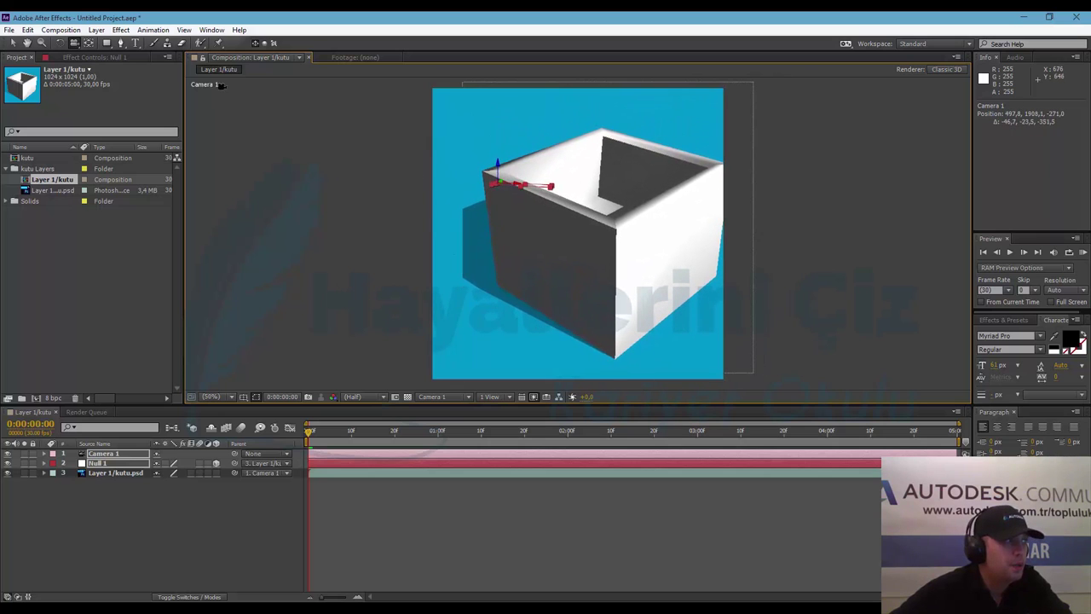
drag(74, 43, 111, 65)
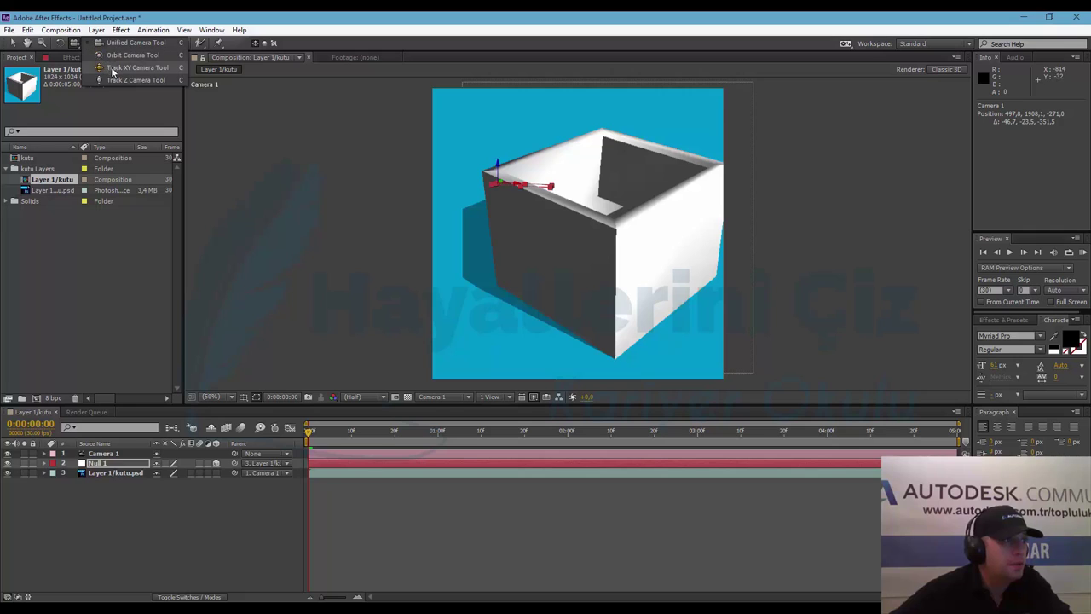
mouse_move(557, 313)
mouse_down()
mouse_move(633, 295)
mouse_move(634, 332)
mouse_move(618, 342)
mouse_up()
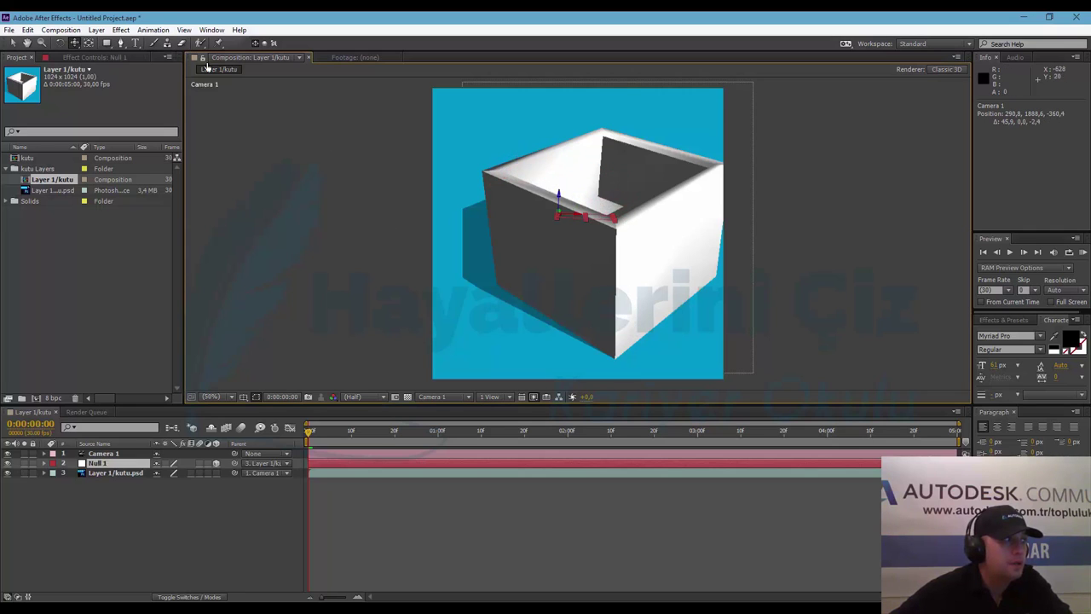
drag(76, 47, 103, 63)
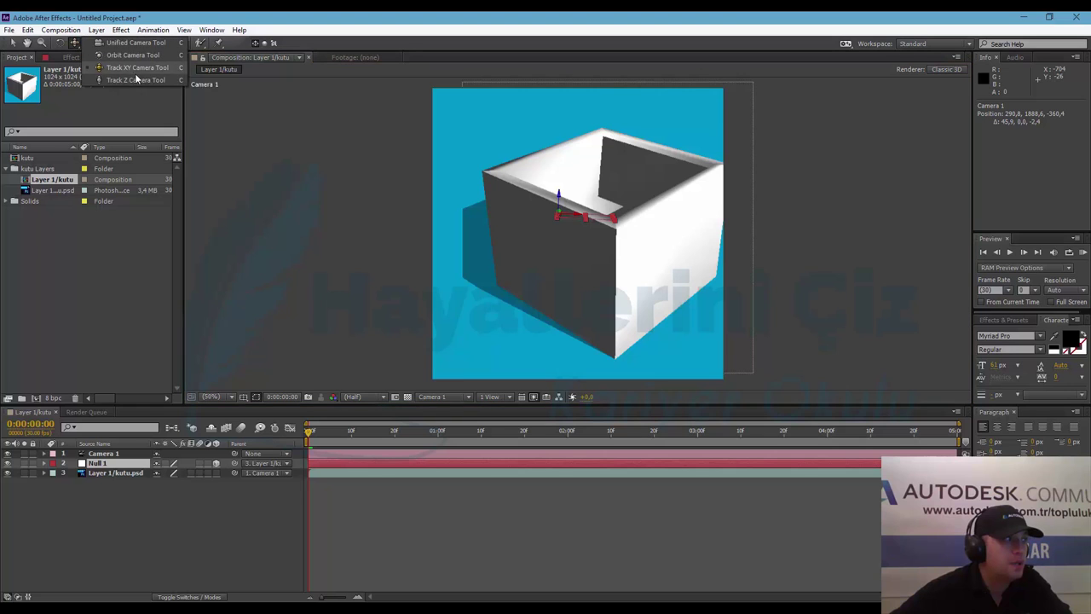
mouse_move(602, 317)
mouse_down()
mouse_move(553, 309)
mouse_move(546, 282)
mouse_up()
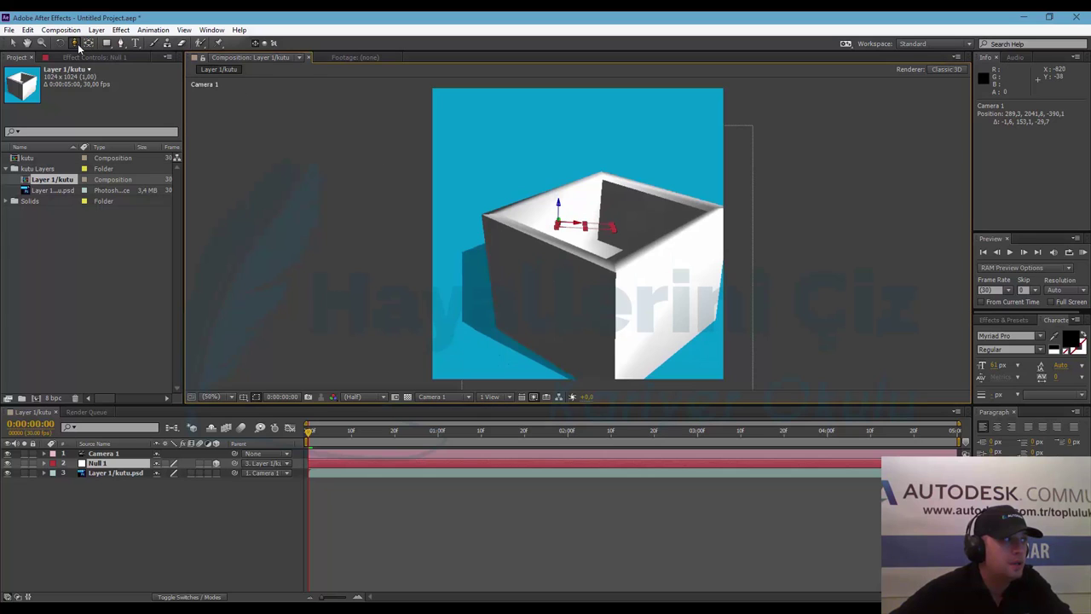
drag(76, 43, 116, 55)
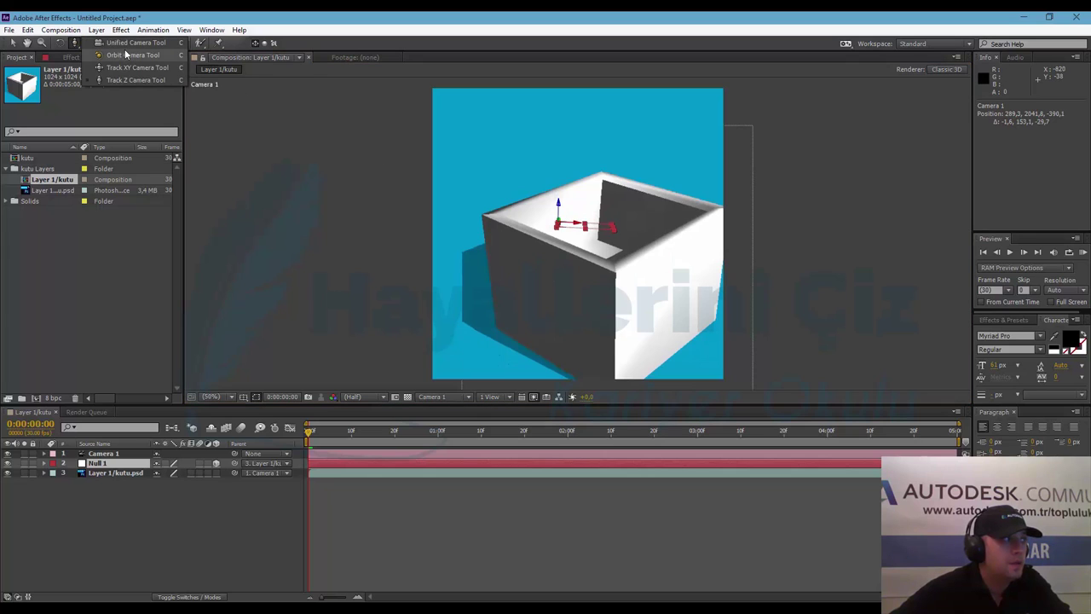
click(130, 43)
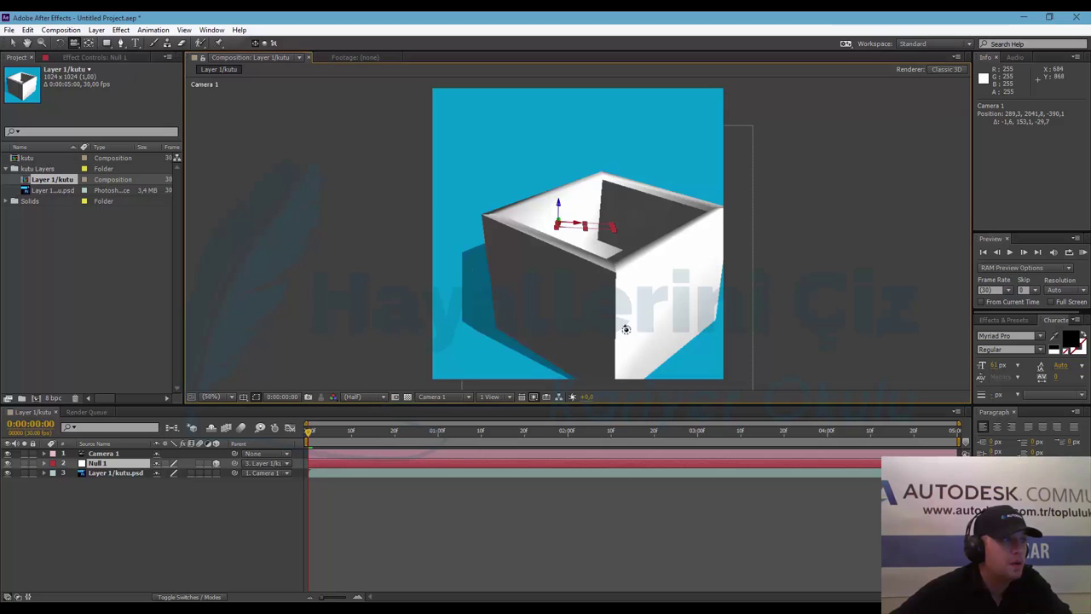
drag(623, 316, 611, 291)
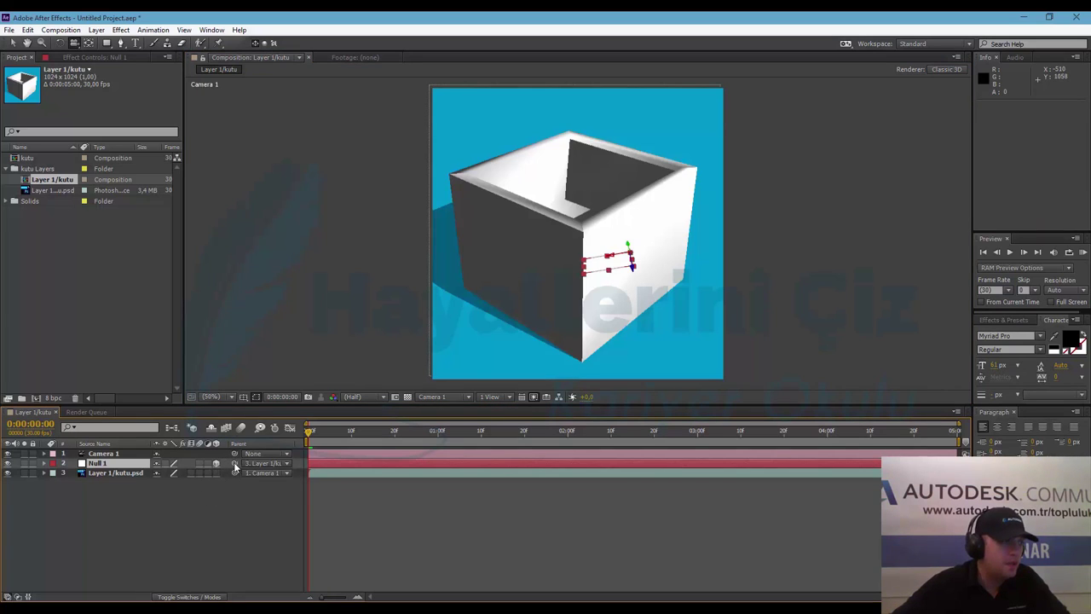
Step: Parent Null 1 directly to Camera 1, then orbit the camera around the box
drag(235, 466, 257, 456)
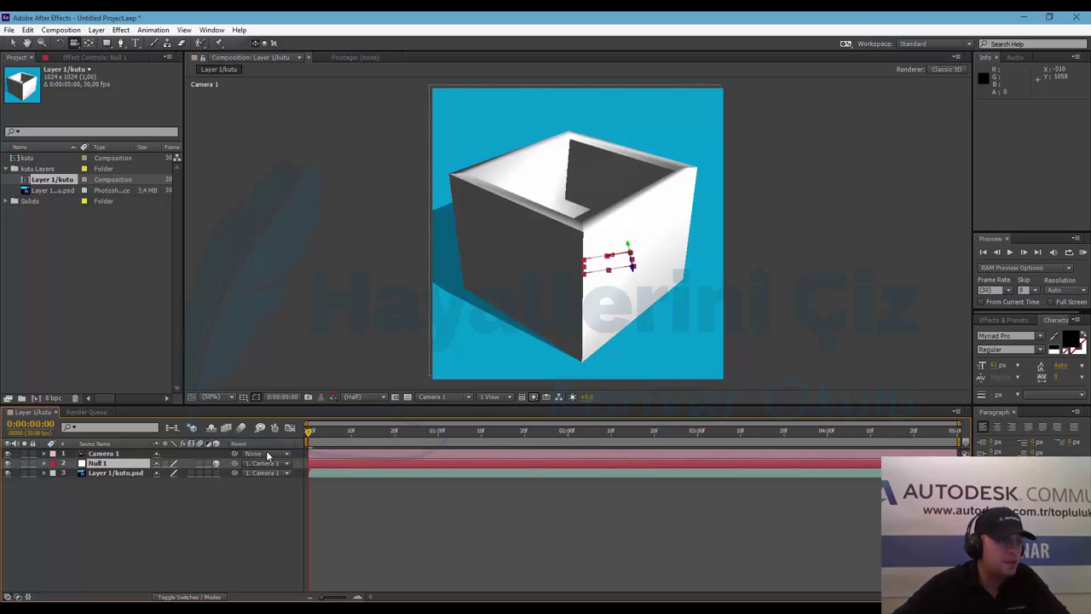
mouse_move(595, 278)
mouse_down()
mouse_move(555, 282)
mouse_move(600, 266)
mouse_move(592, 282)
mouse_up()
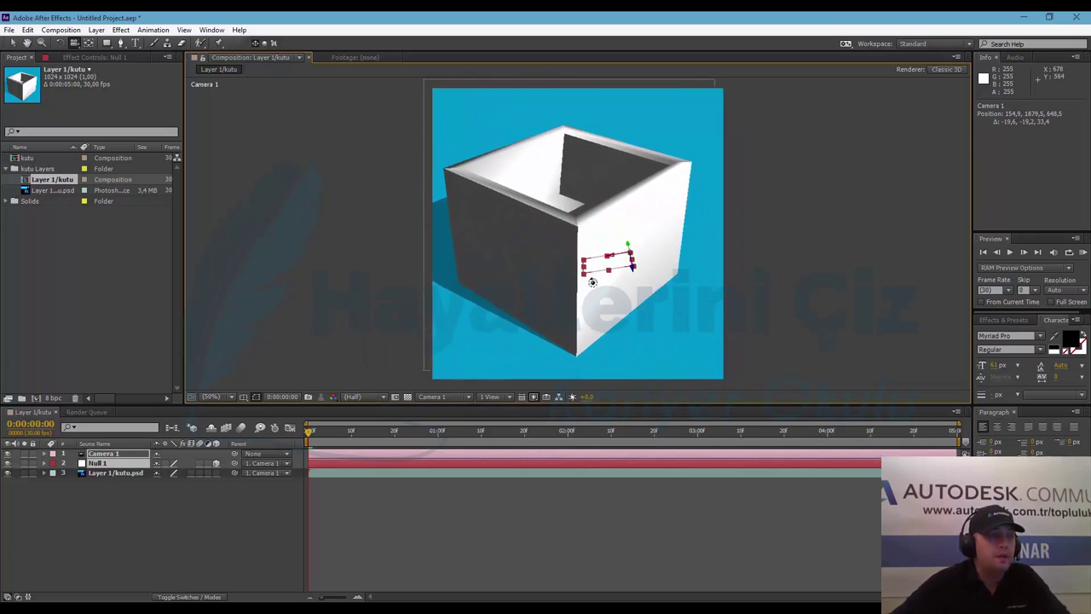